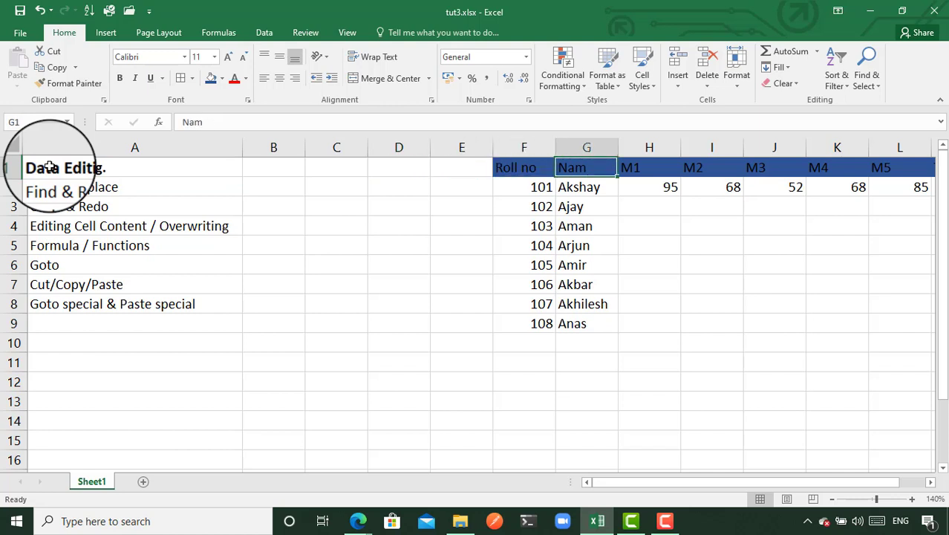
Look over the marks table's header row from Roll no to Total Marks and the entries in the Roll no column.
key(Right)
key(Right)
key(Right)
key(Right)
key(Right)
key(Right)
key(Right)
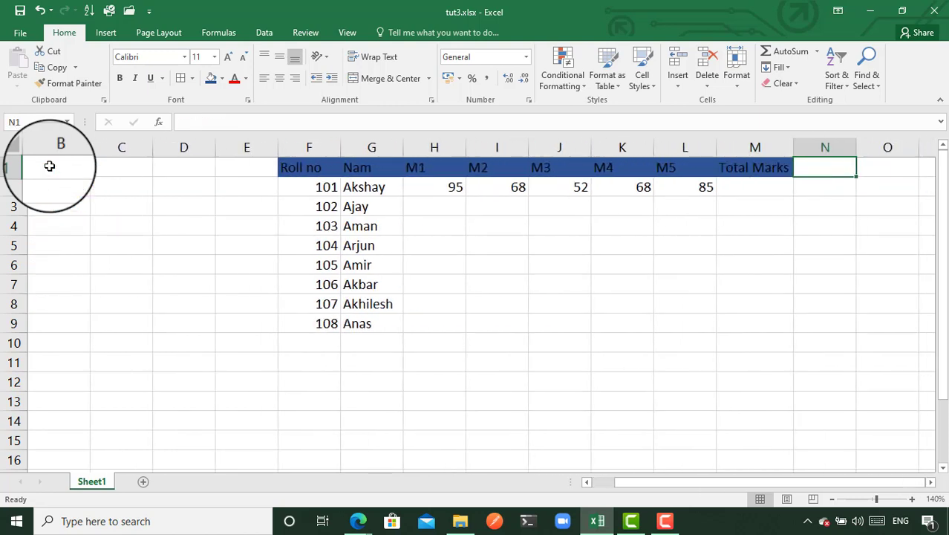
key(Left)
key(Left)
key(Left)
key(Left)
key(Left)
key(Left)
key(Left)
key(Left)
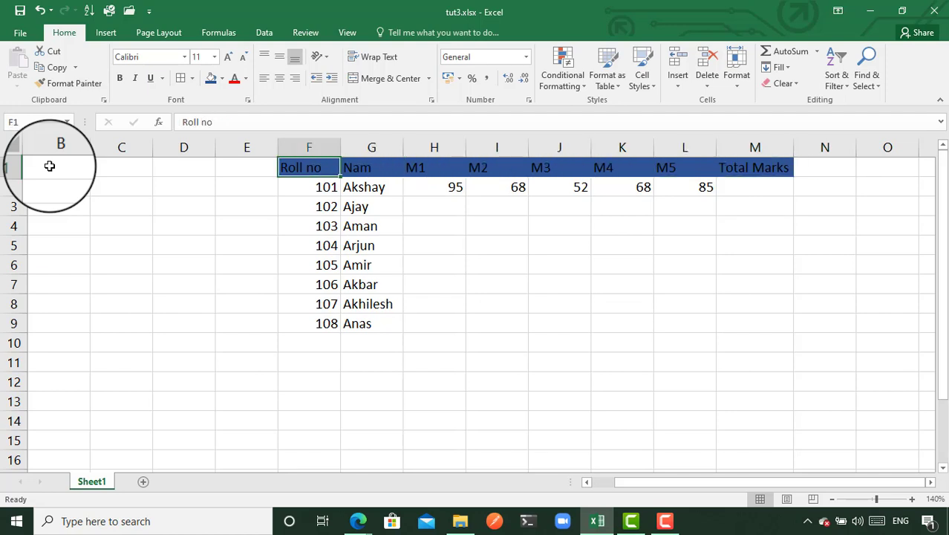
key(Down)
key(Down)
key(Down)
key(Down)
key(Up)
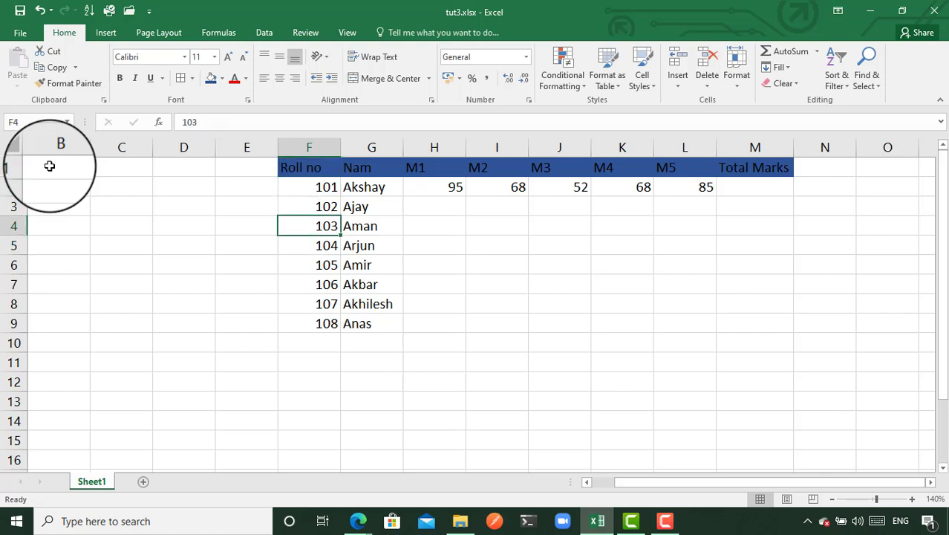
key(Up)
key(Up)
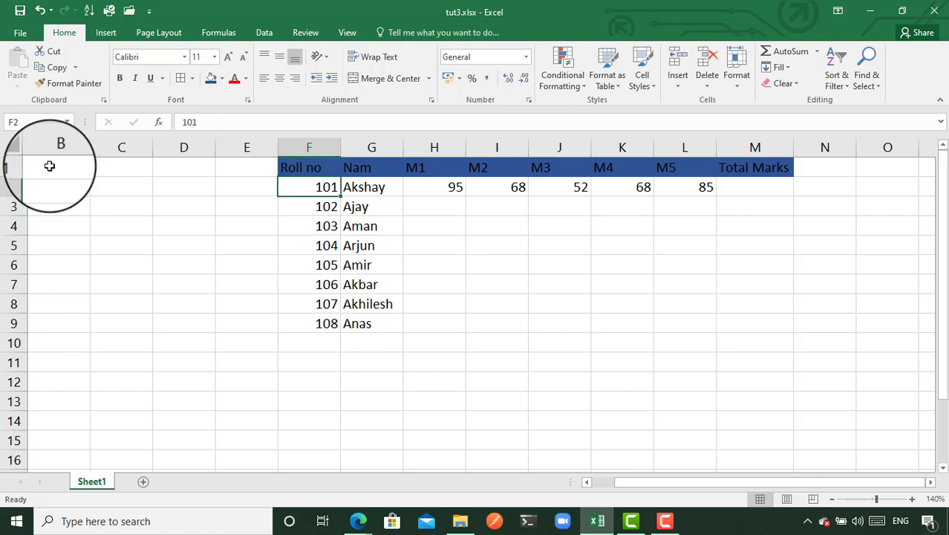
Correct the header in cell G1 so it reads "Name", keeping its existing text and adding the missing letter.
key(Up)
key(Right)
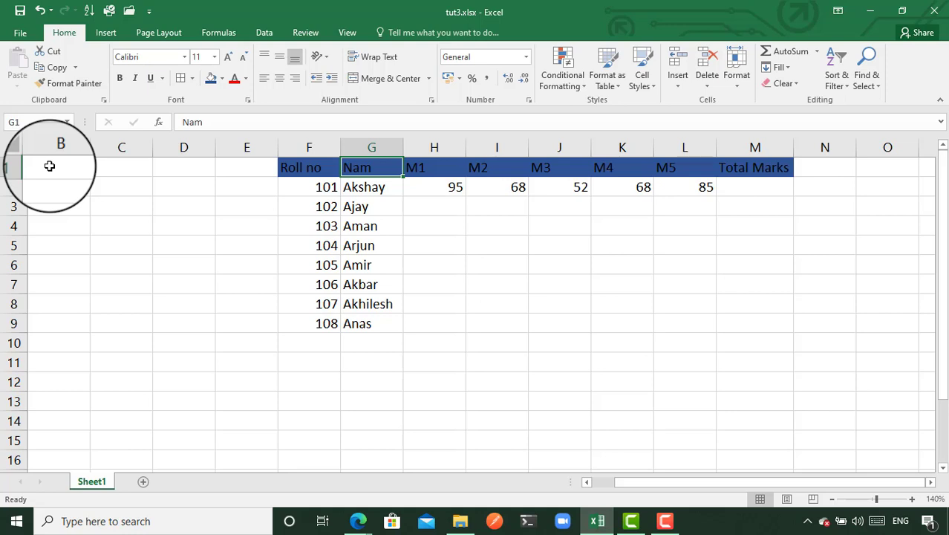
text(E)
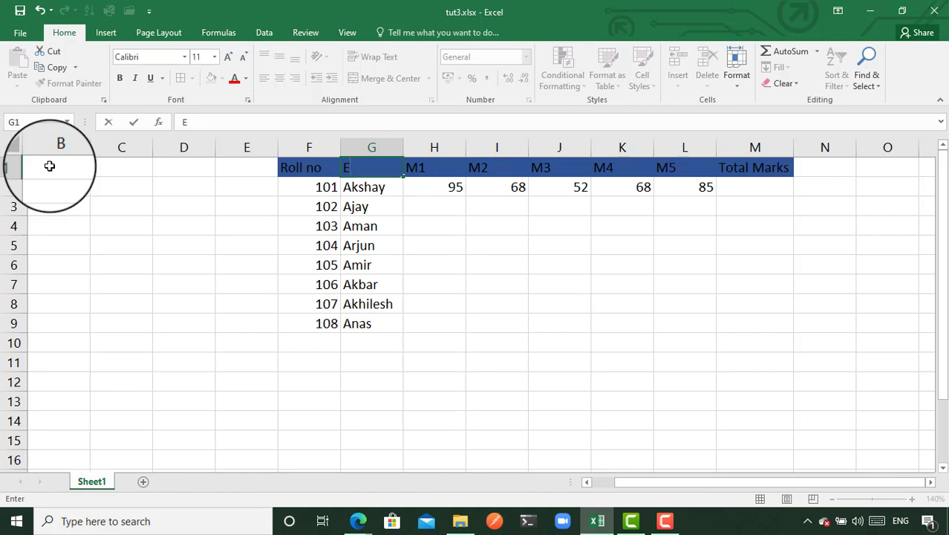
key(Escape)
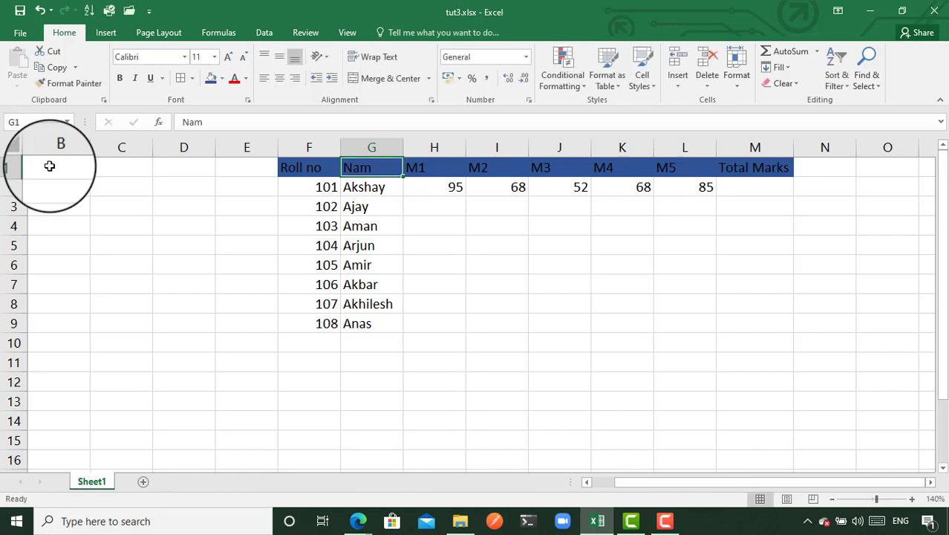
double_click(382, 167)
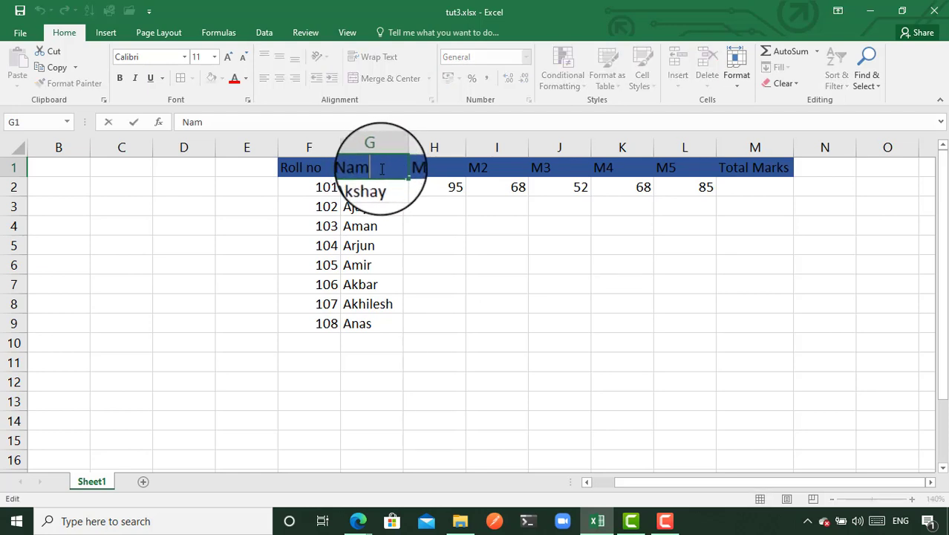
text(e)
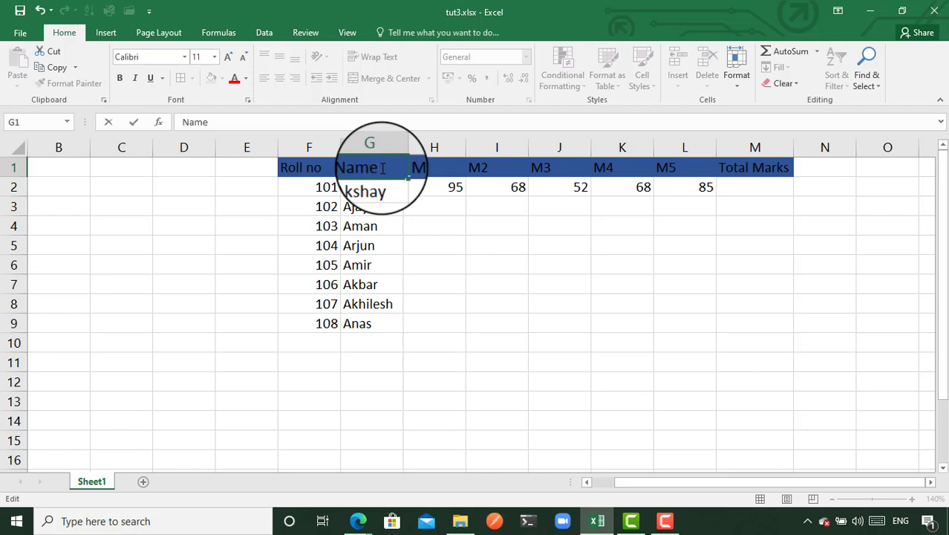
key(Return)
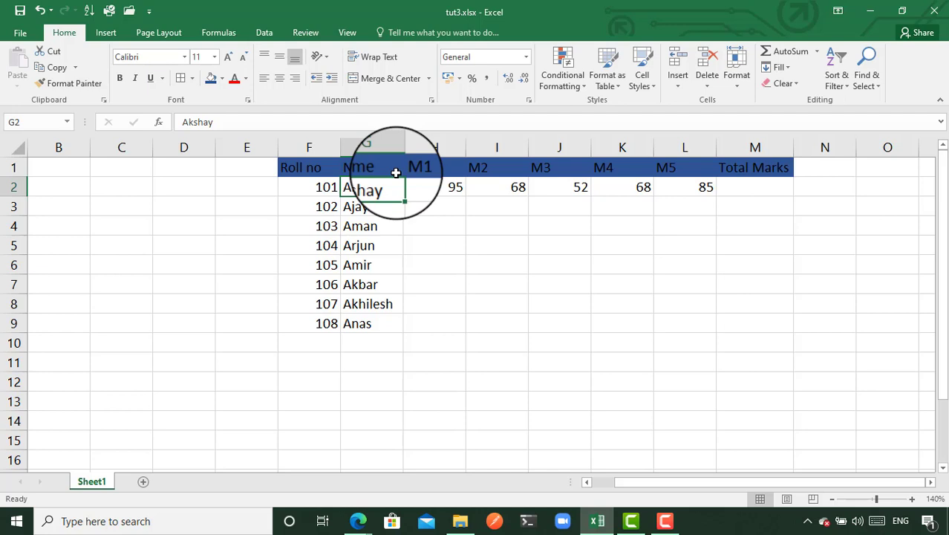
key(F2)
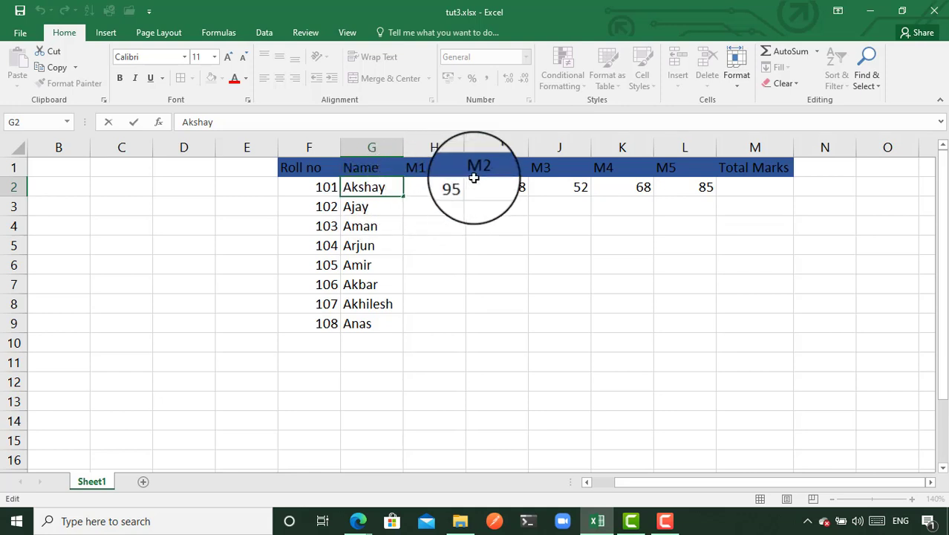
text(sfh)
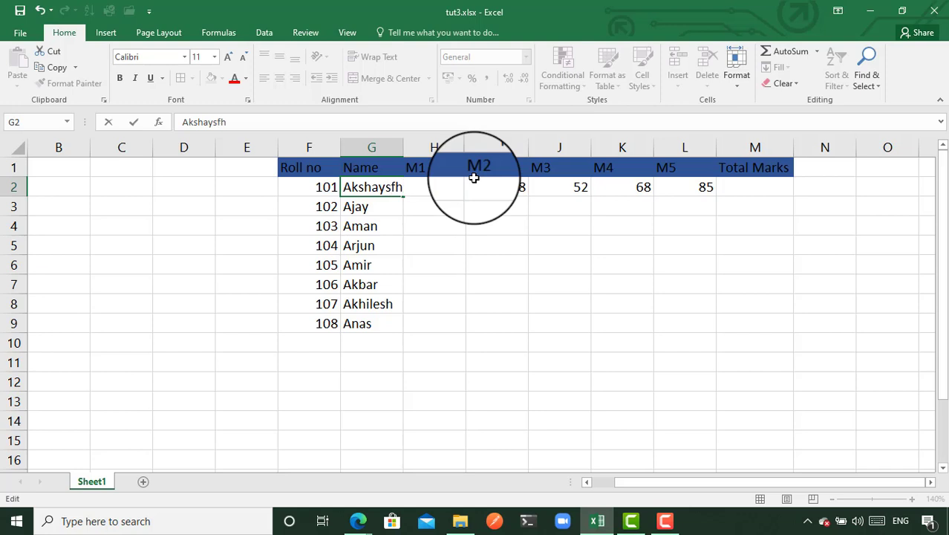
key(BackSpace)
key(BackSpace)
key(BackSpace)
key(Return)
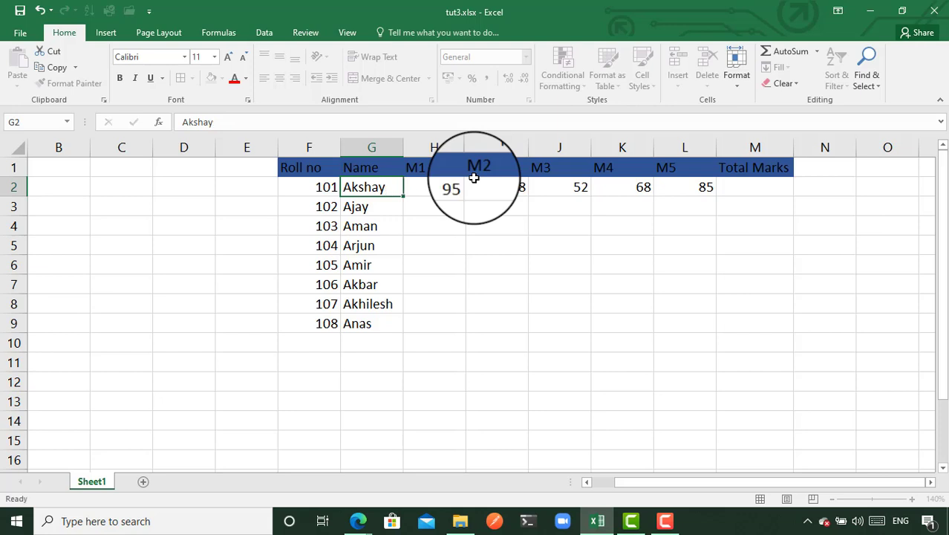
Examine the mark columns M1 to M5 and the Total Marks column in the table's header row.
click(434, 166)
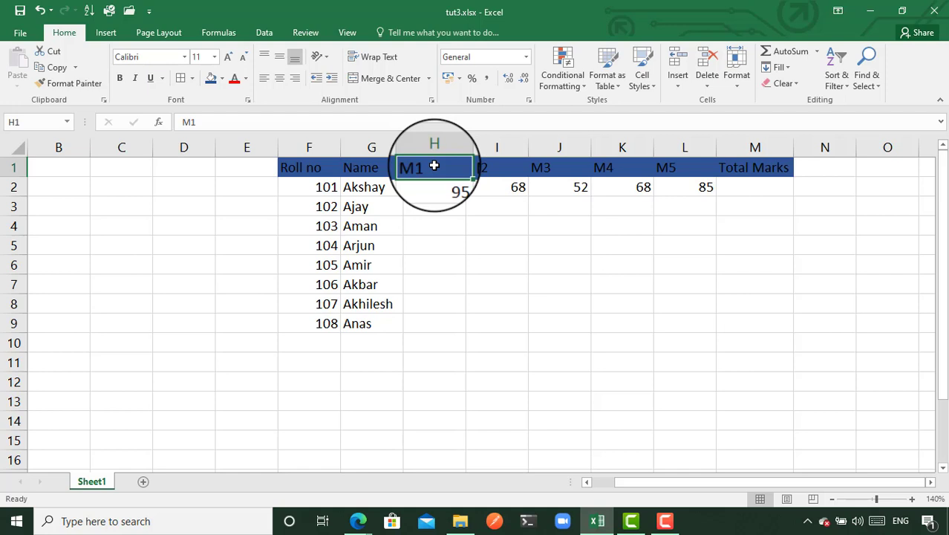
key(Tab)
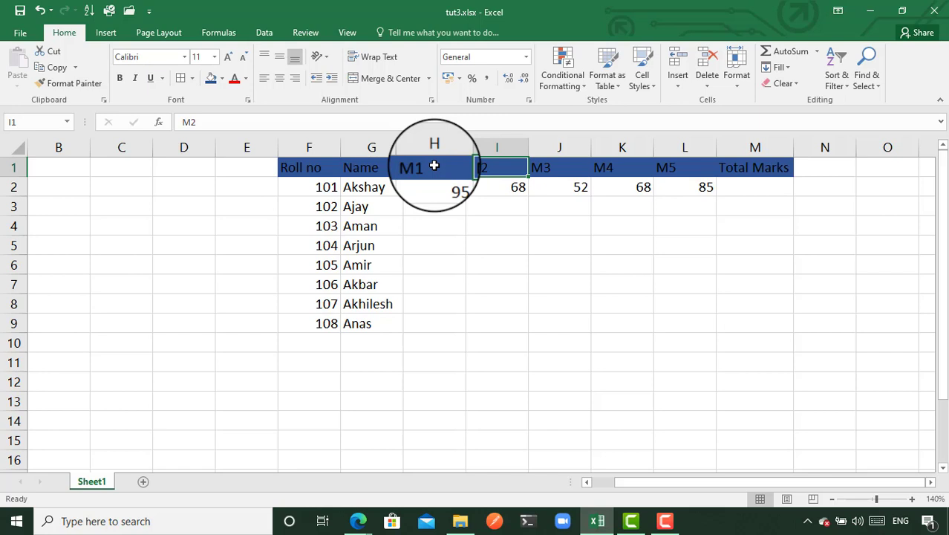
key(Tab)
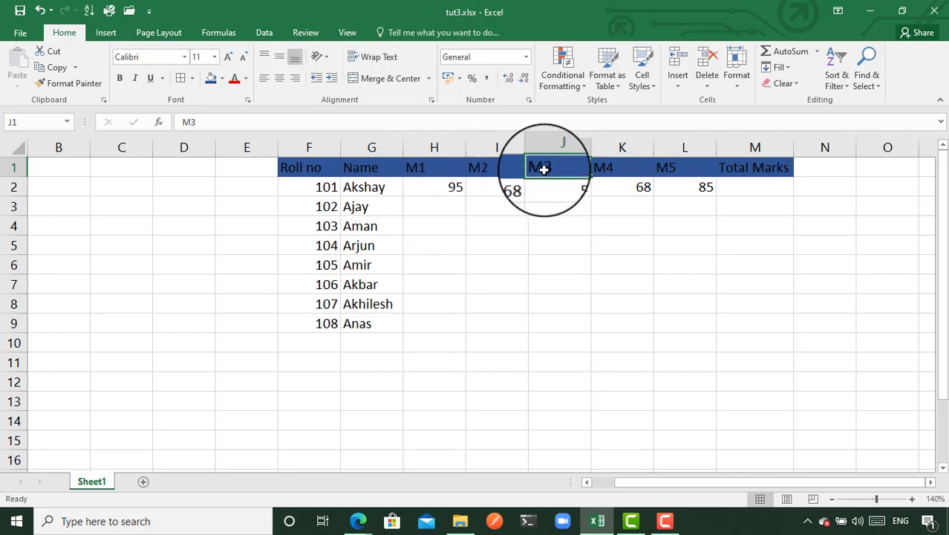
click(681, 168)
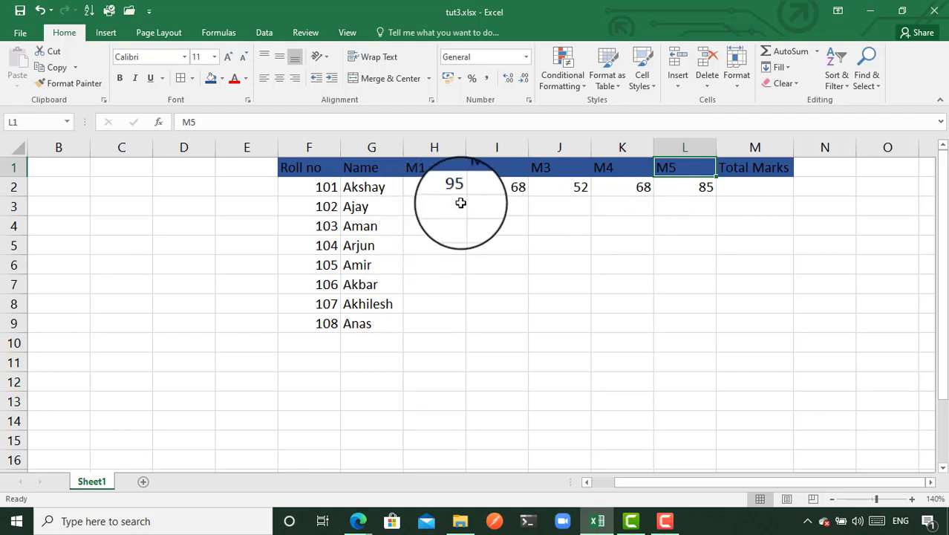
click(752, 184)
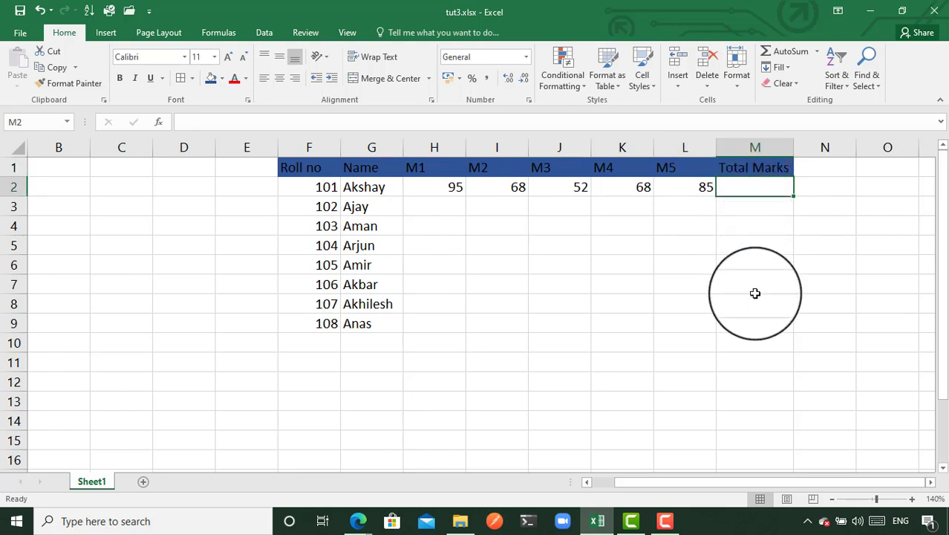
click(748, 164)
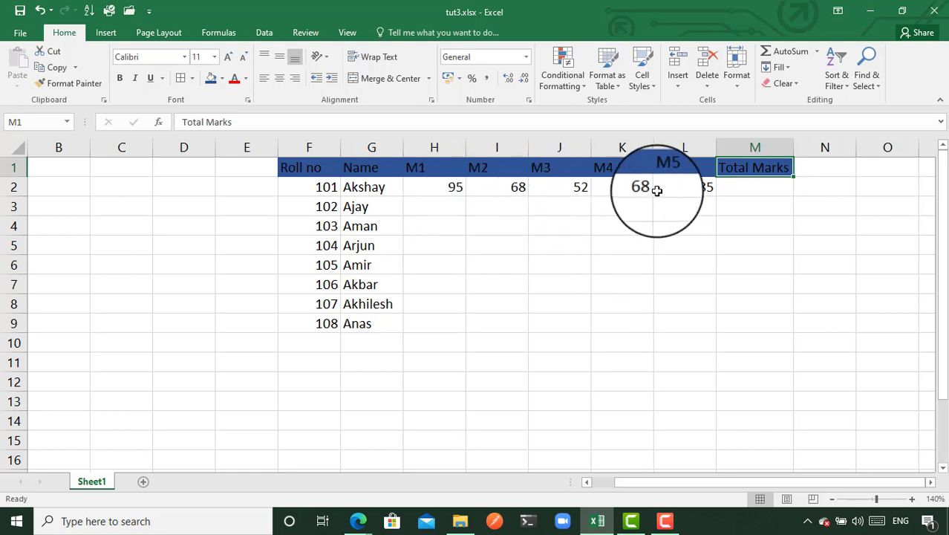
Calculate the first student's total marks in cell M2 using AutoSum over H2:L2, and review the formula.
click(748, 188)
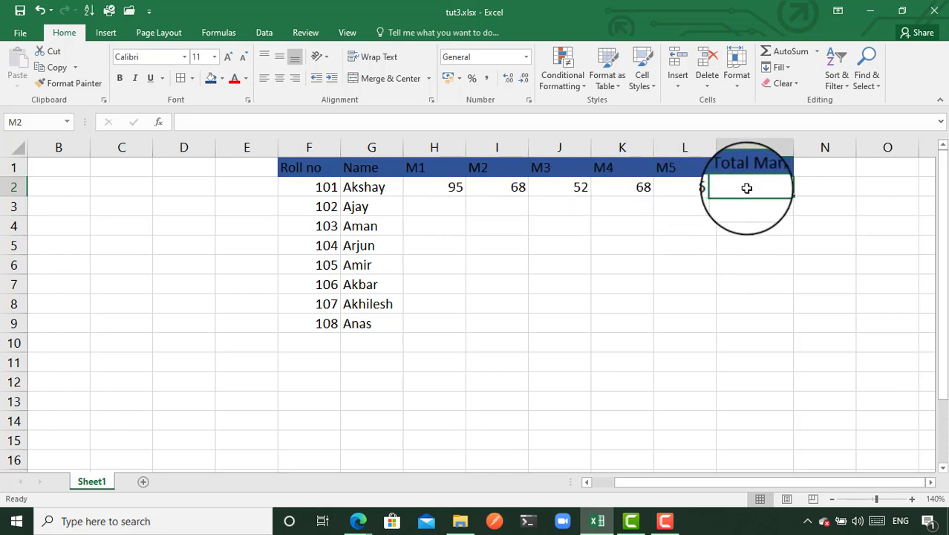
click(790, 60)
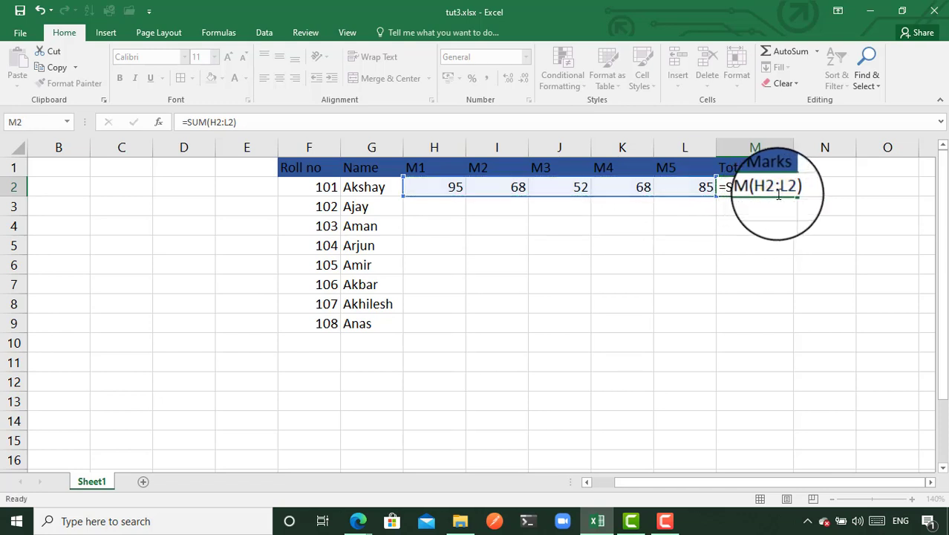
key(Return)
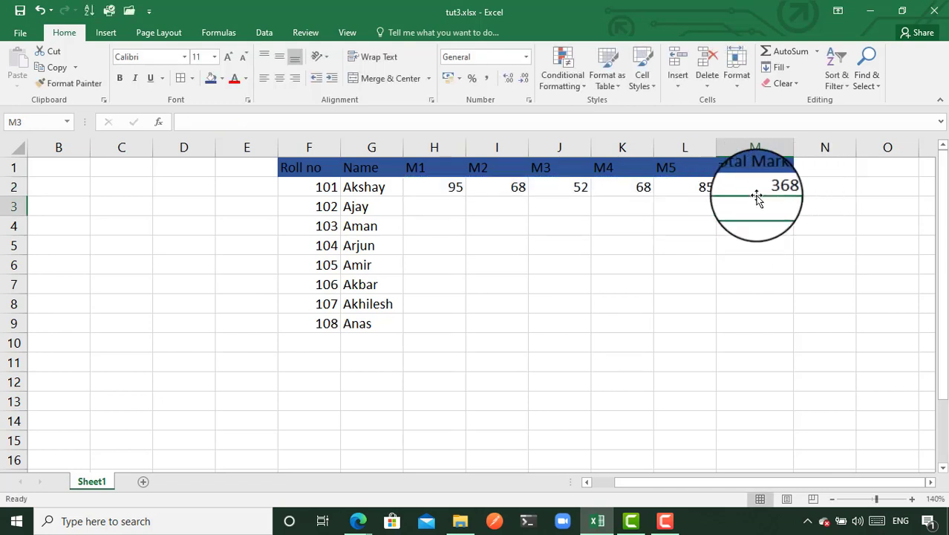
click(756, 189)
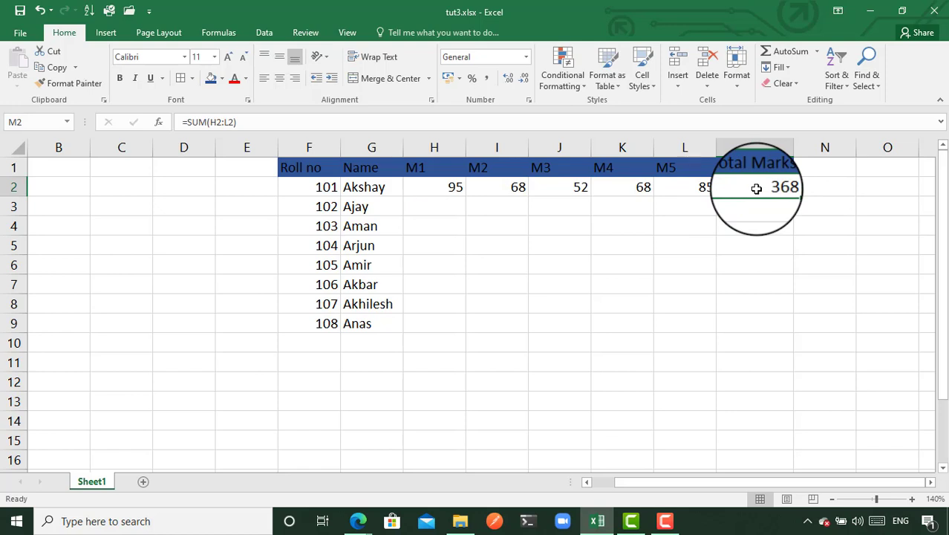
Enter the formula =H2+I2+J2+K2+L2 in cell N2 to add the first student's marks individually, and review it.
click(841, 190)
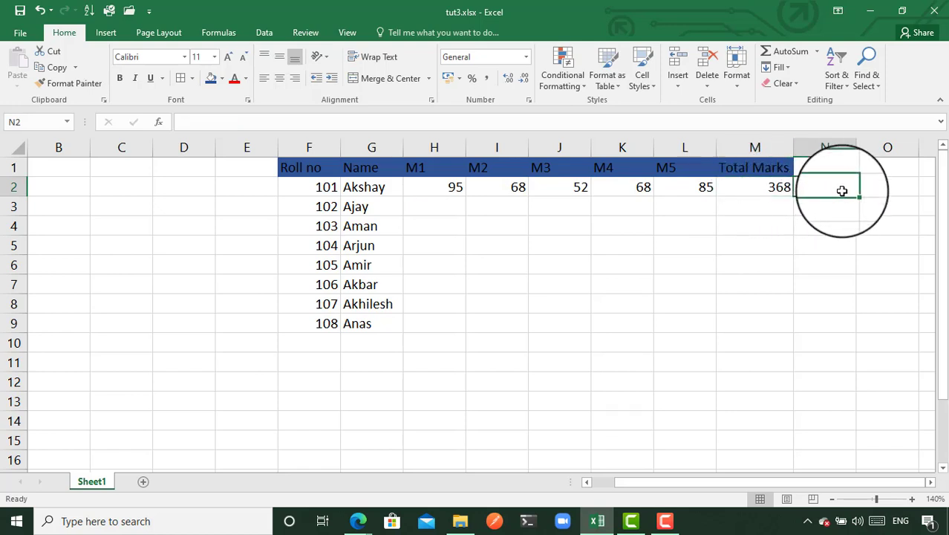
text(=)
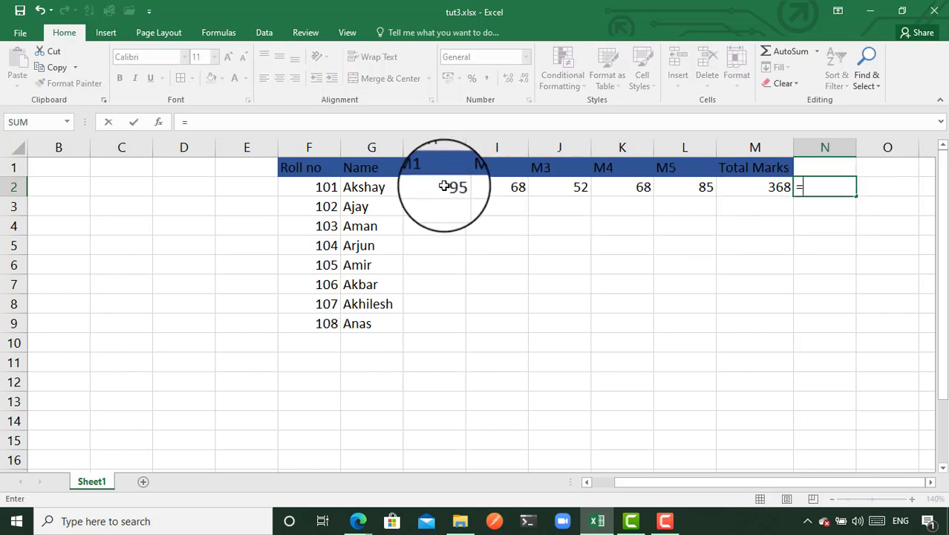
click(442, 185)
text(+)
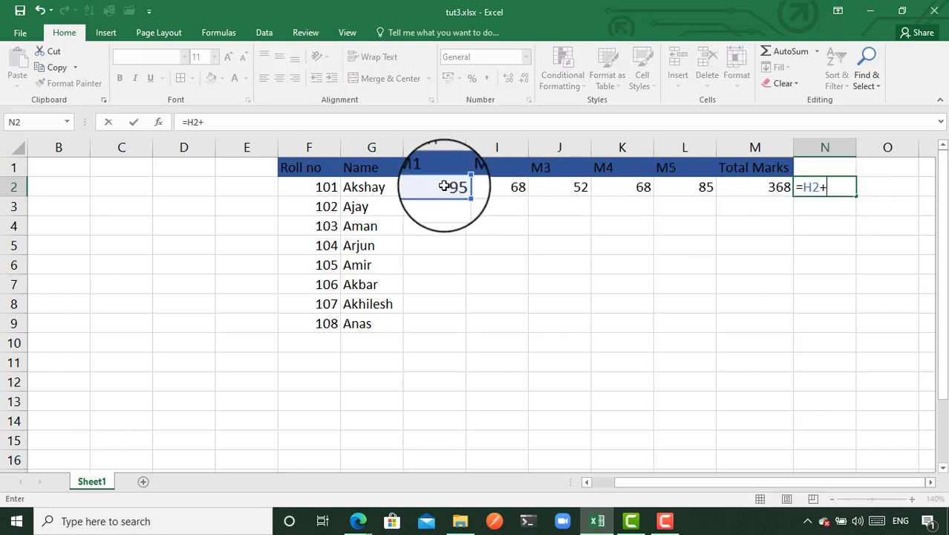
click(486, 188)
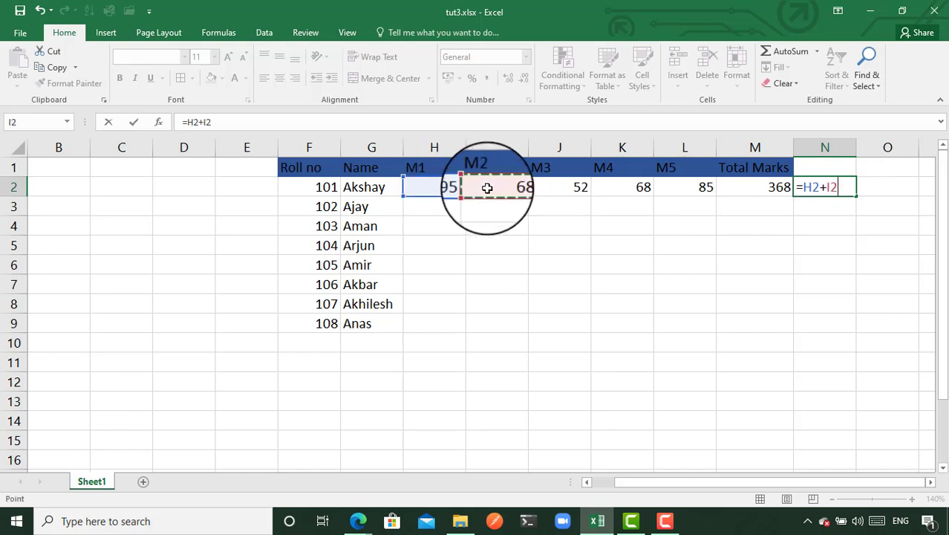
text(+)
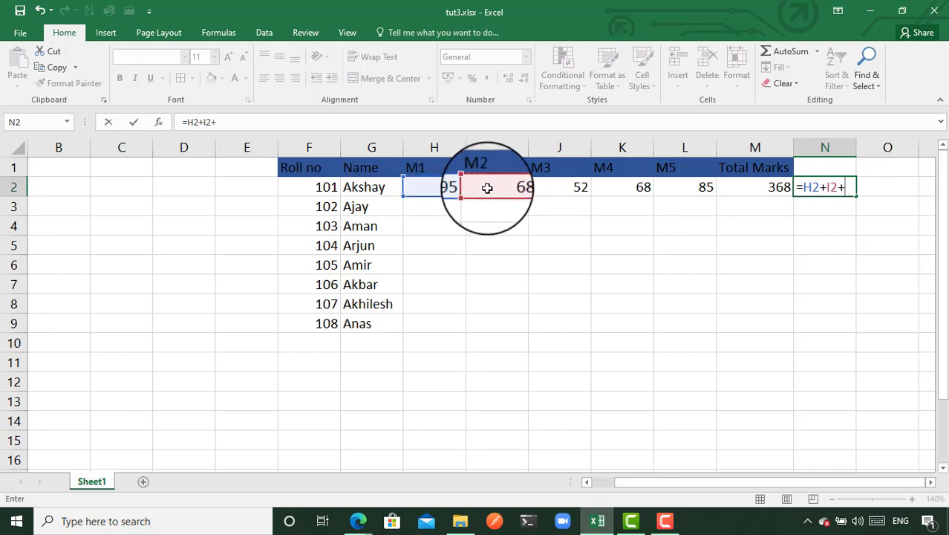
click(552, 187)
text(+)
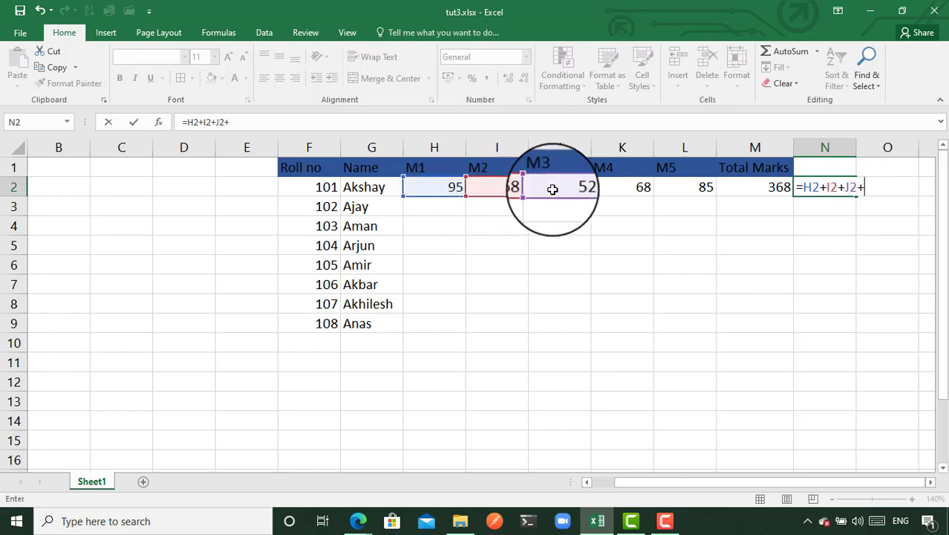
click(626, 188)
text(+)
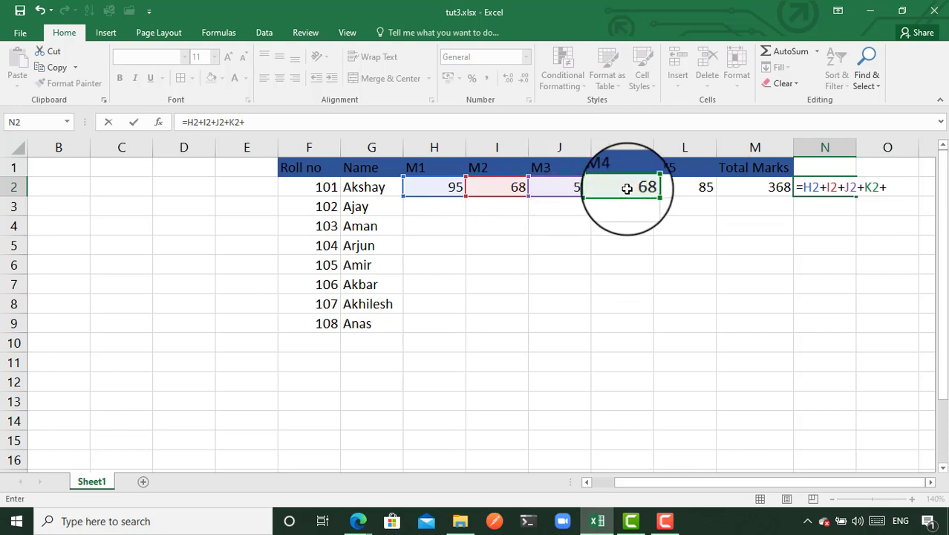
click(684, 191)
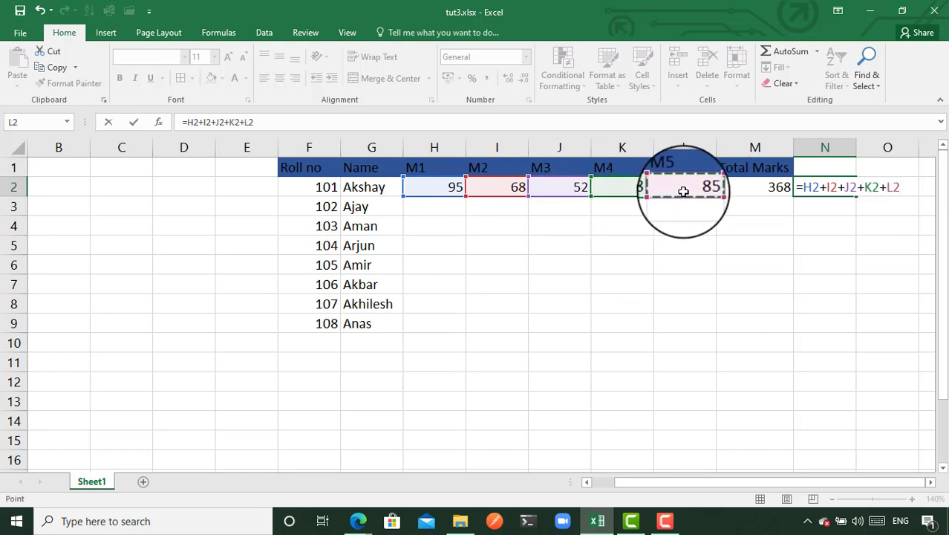
key(Return)
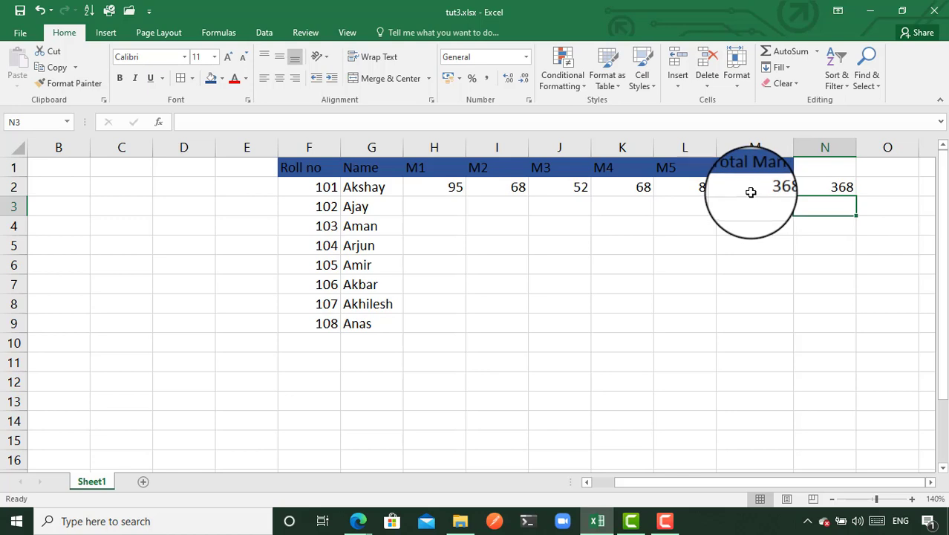
click(822, 188)
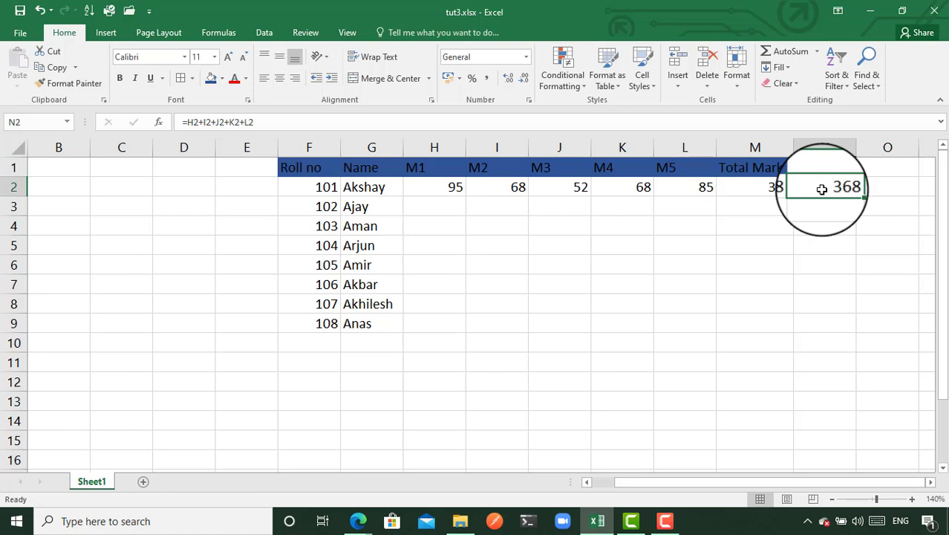
Enter 65 as the second student's M1 mark in cell H3.
scroll(822, 190, right, 1)
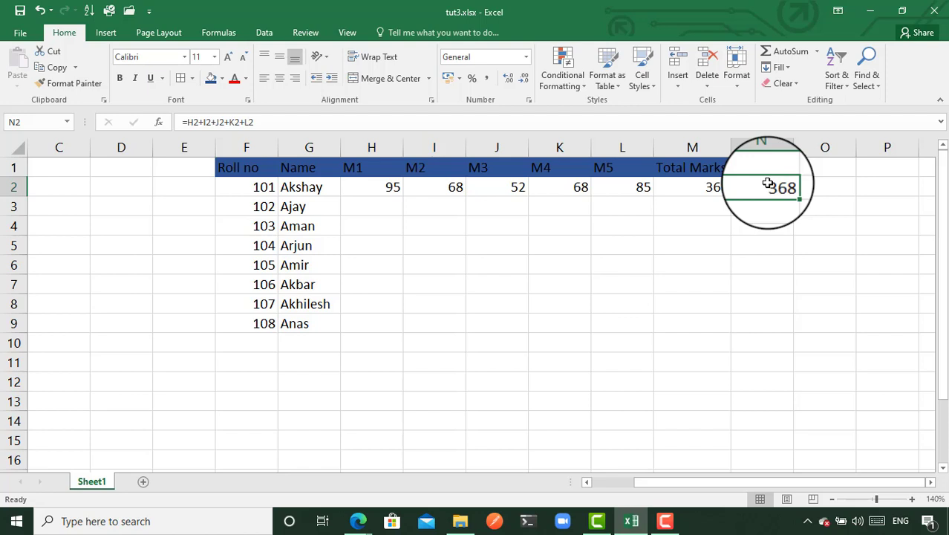
click(401, 202)
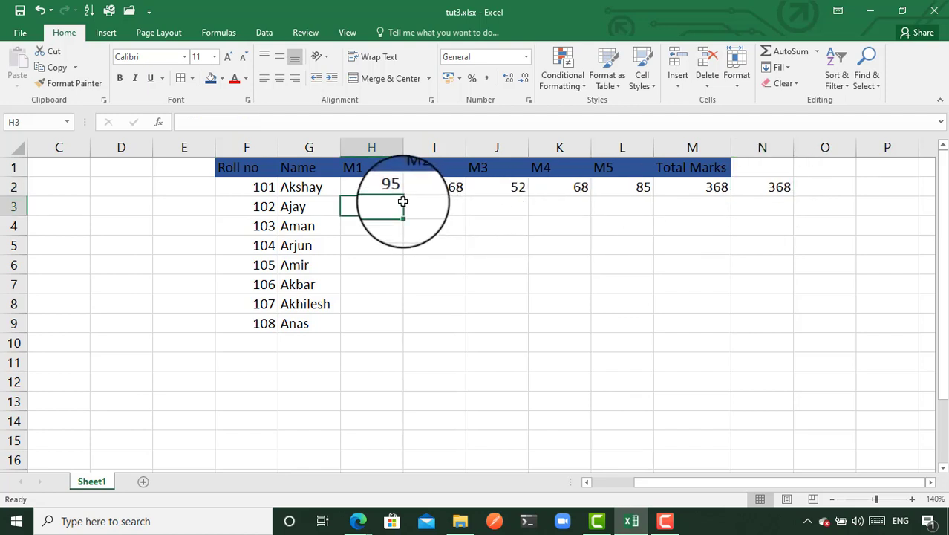
text(65)
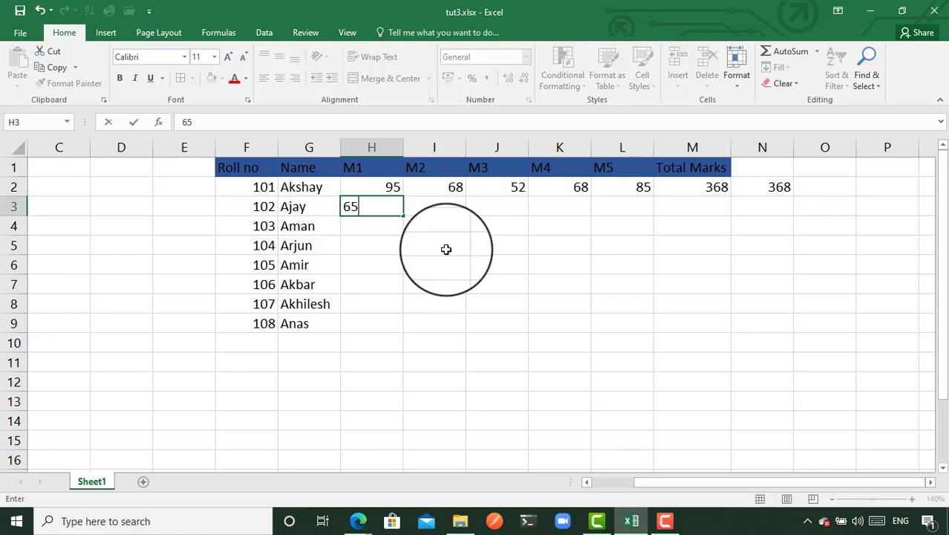
key(Return)
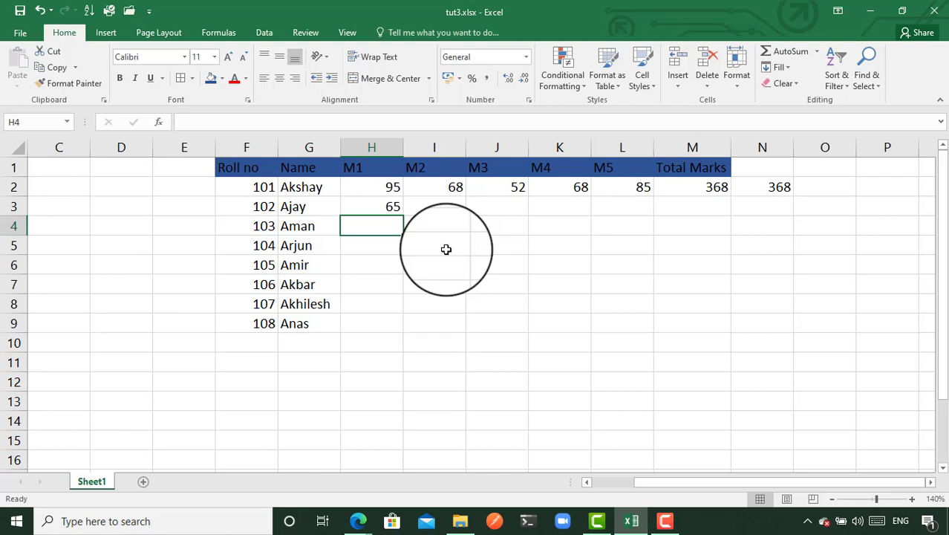
Enter the formula =RANDBETWEEN(40,100) in cell H4 to generate a random M1 mark for the third student.
text(=)
key(Escape)
text(=ran)
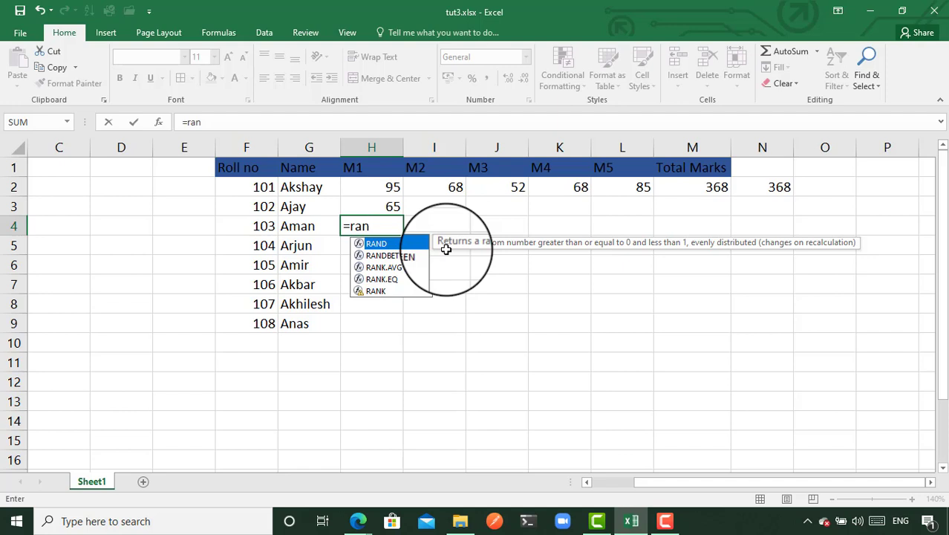
key(Down)
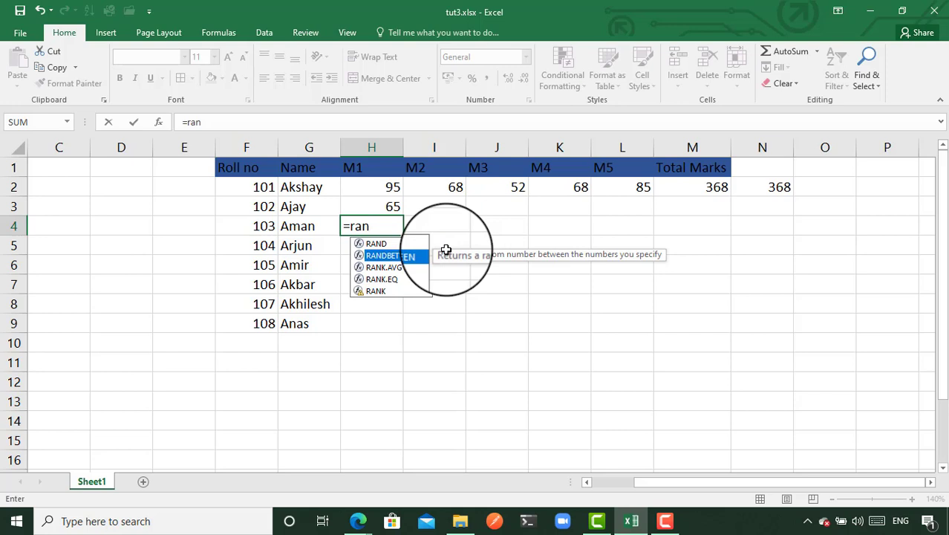
key(Tab)
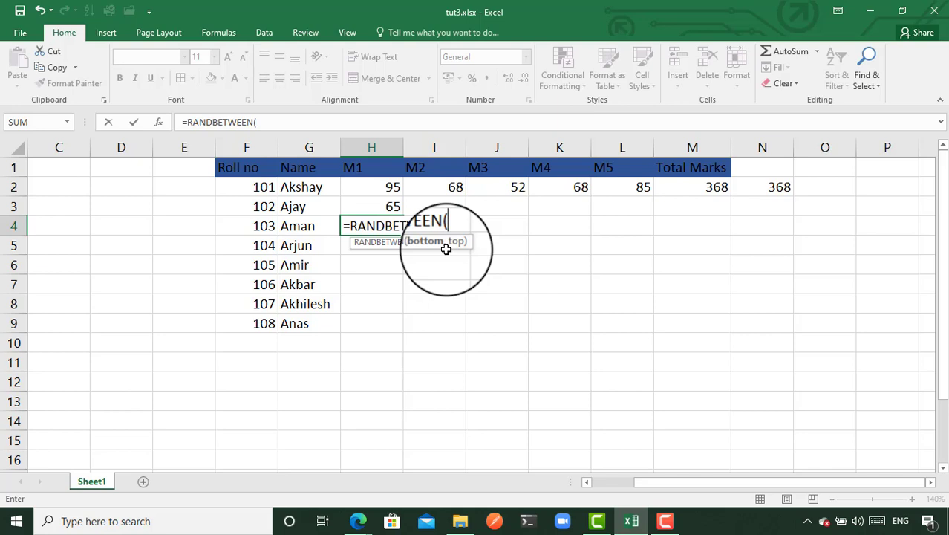
text(40,)
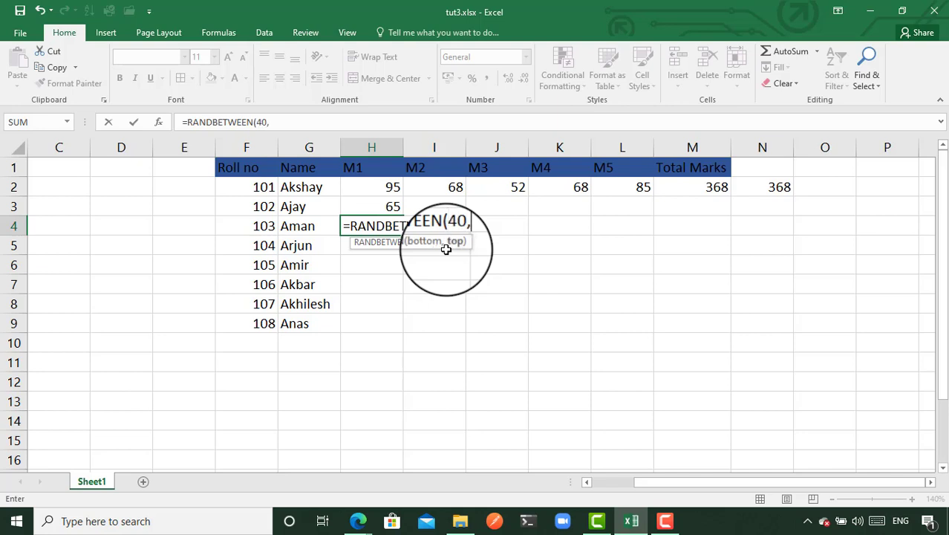
text(100)
text())
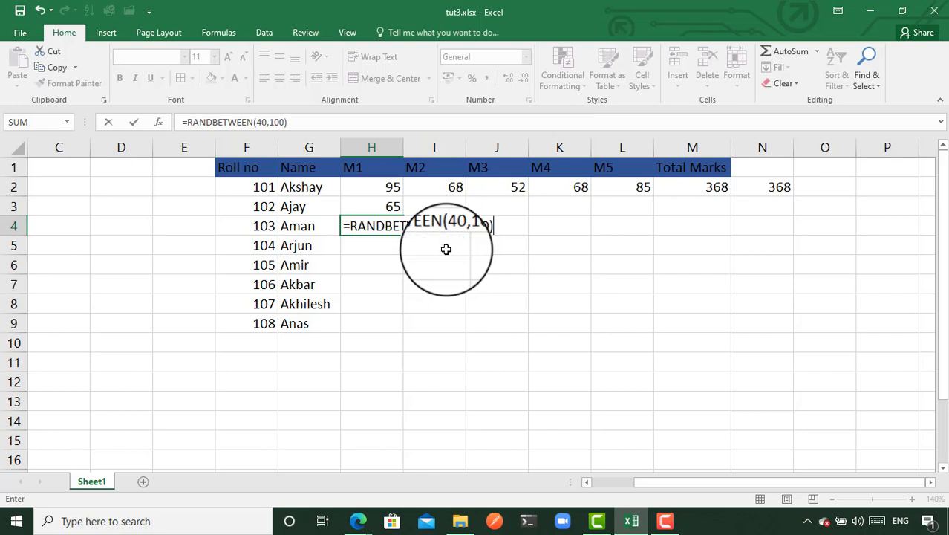
key(Return)
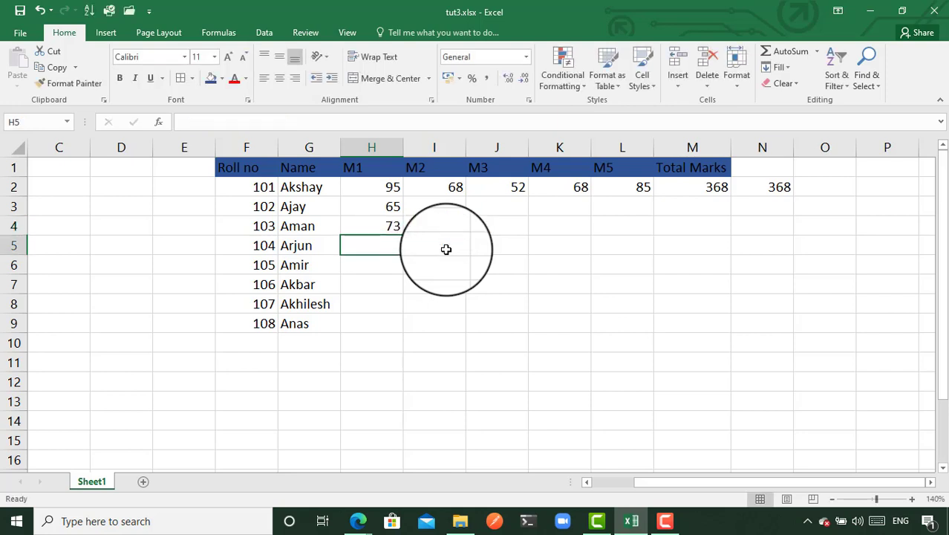
Copy the random-mark formula from cell H4 into cell H5.
key(Up)
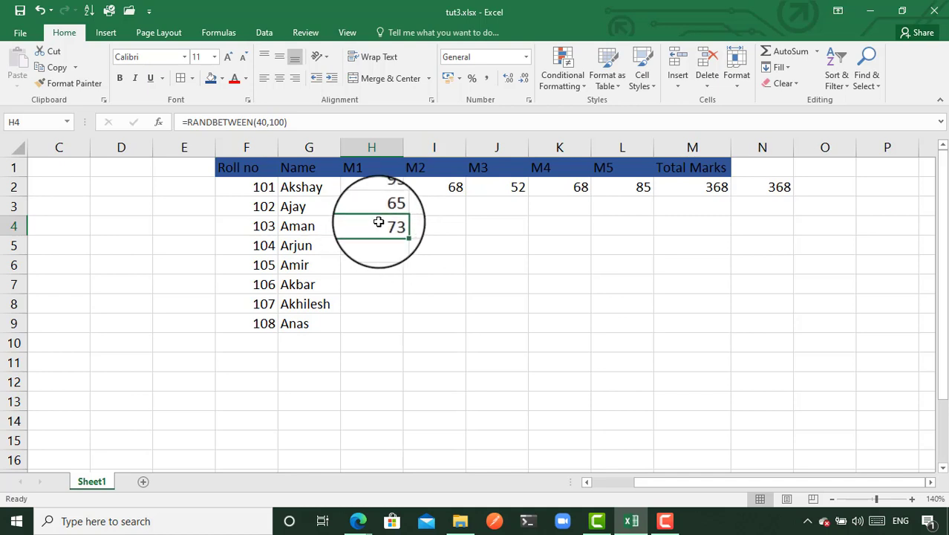
click(56, 68)
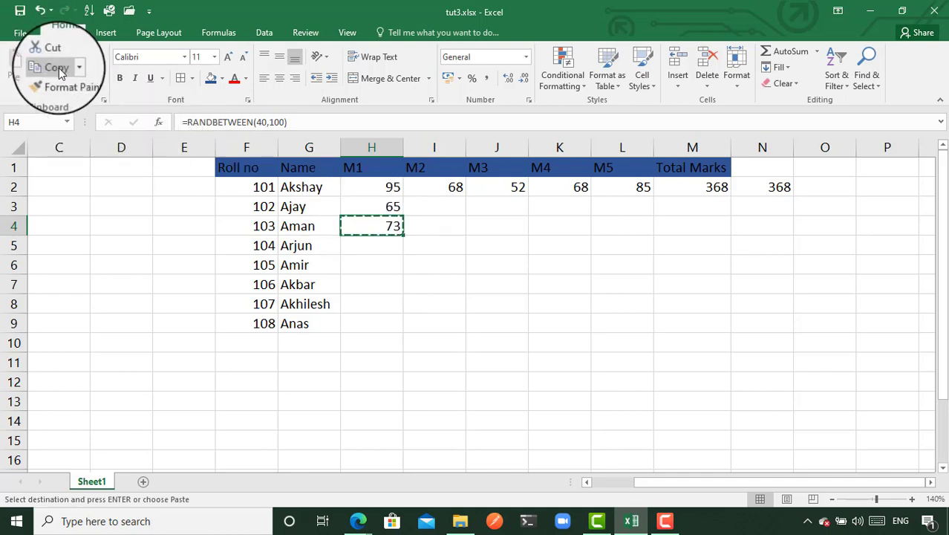
click(375, 250)
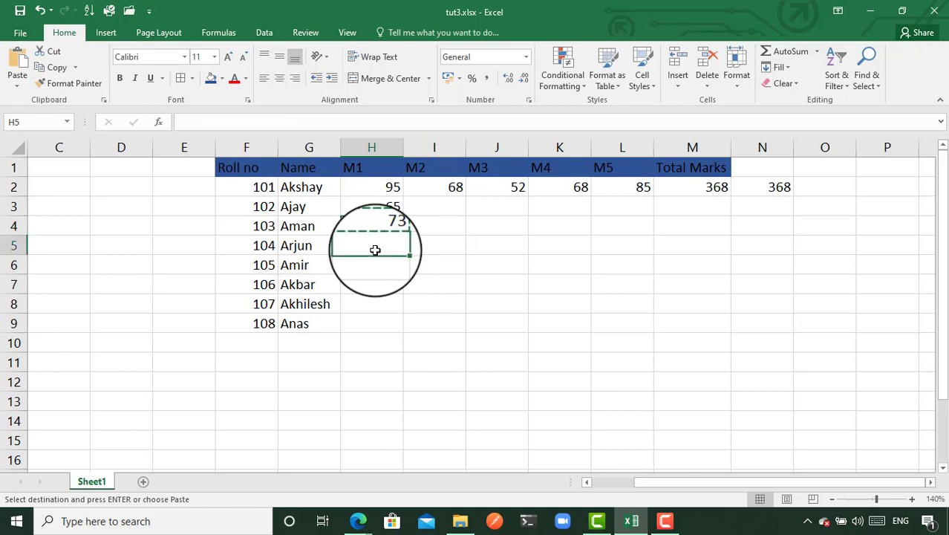
click(20, 66)
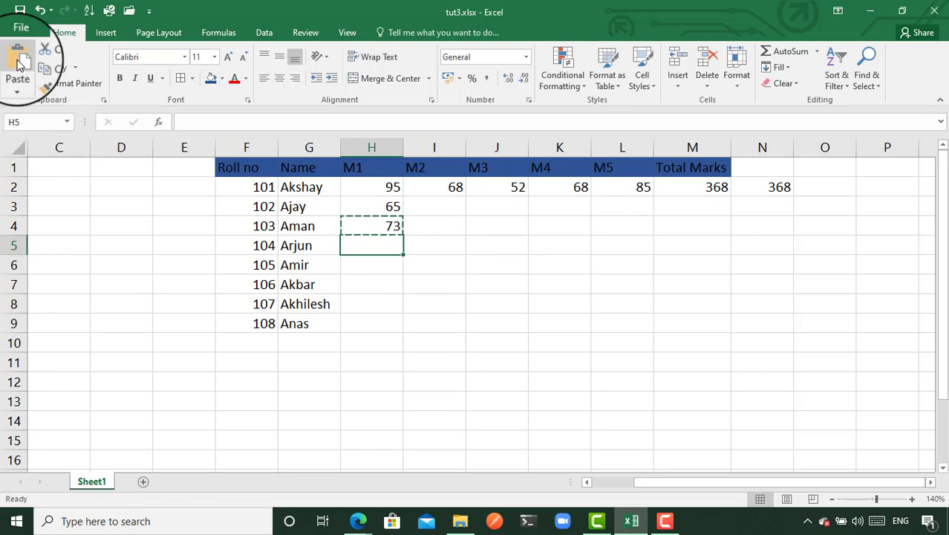
click(20, 65)
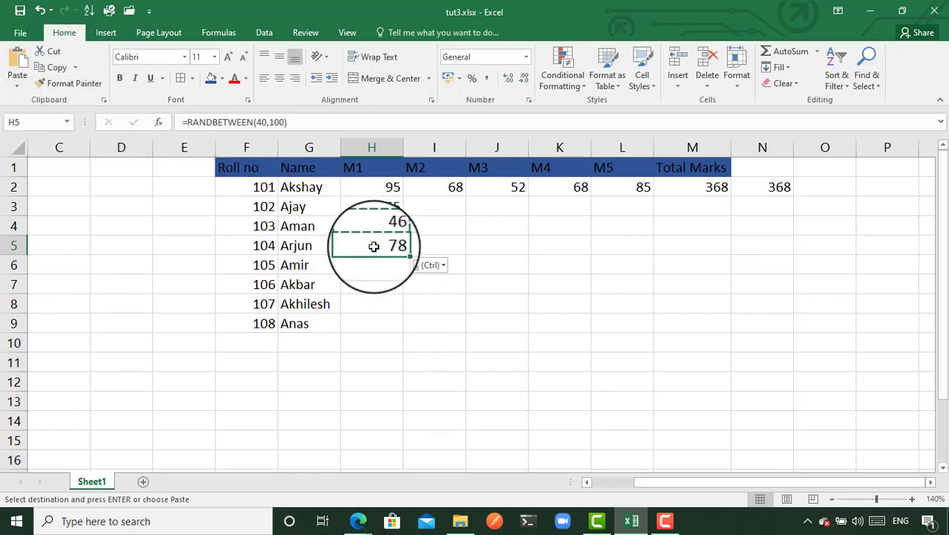
Copy the random-mark formula from H5 down to the remaining students in cells H6 through H9.
key(Down)
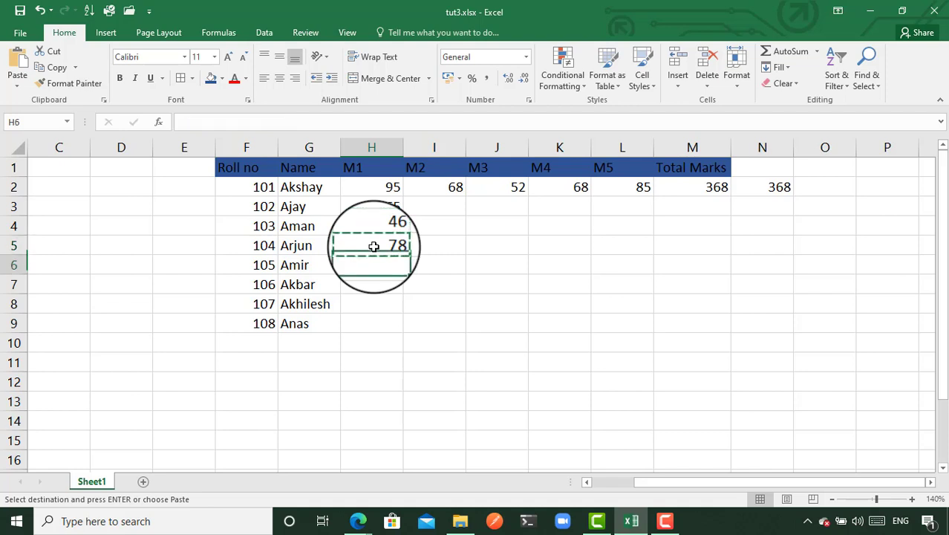
key(ctrl+v)
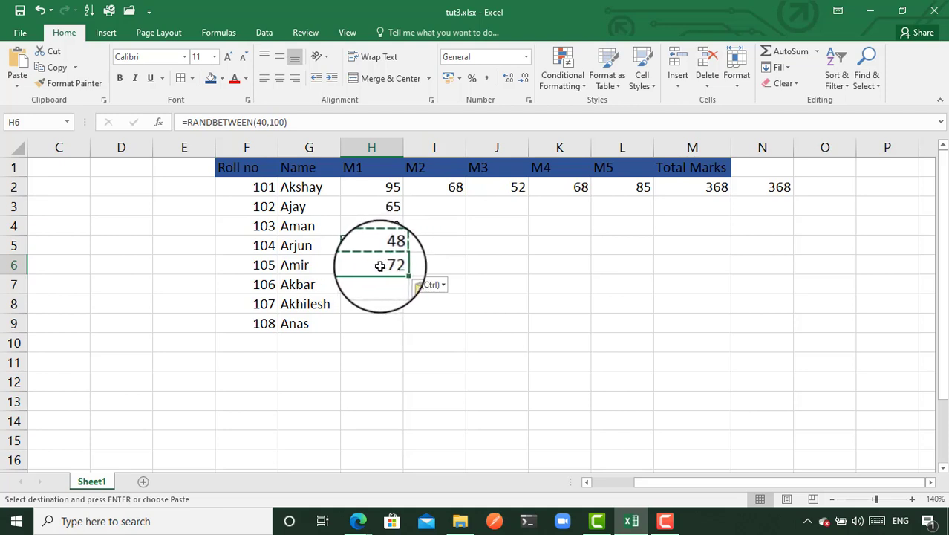
drag(379, 266, 371, 323)
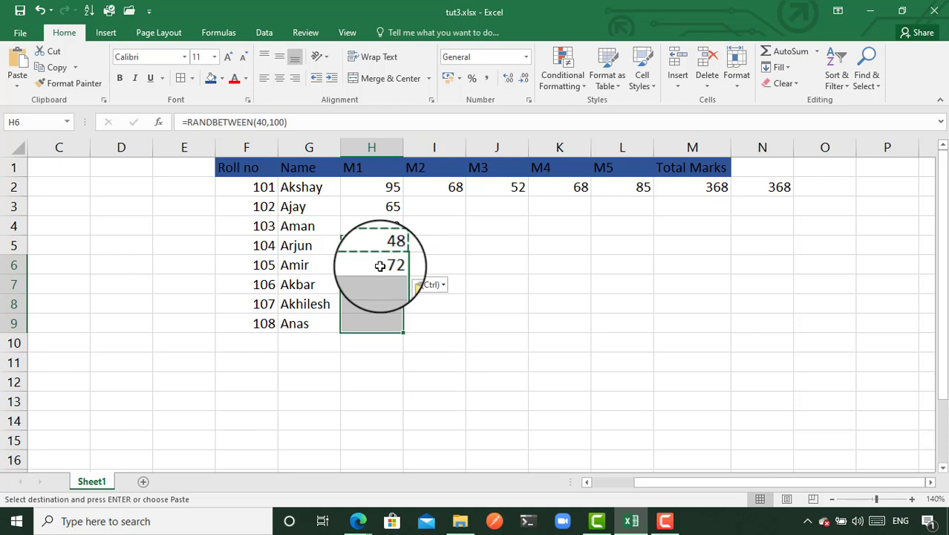
key(Return)
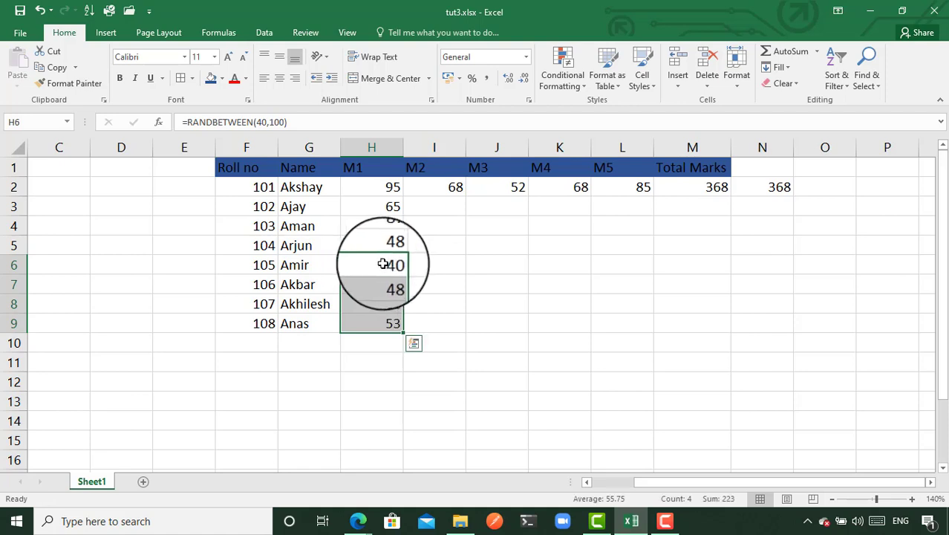
click(371, 319)
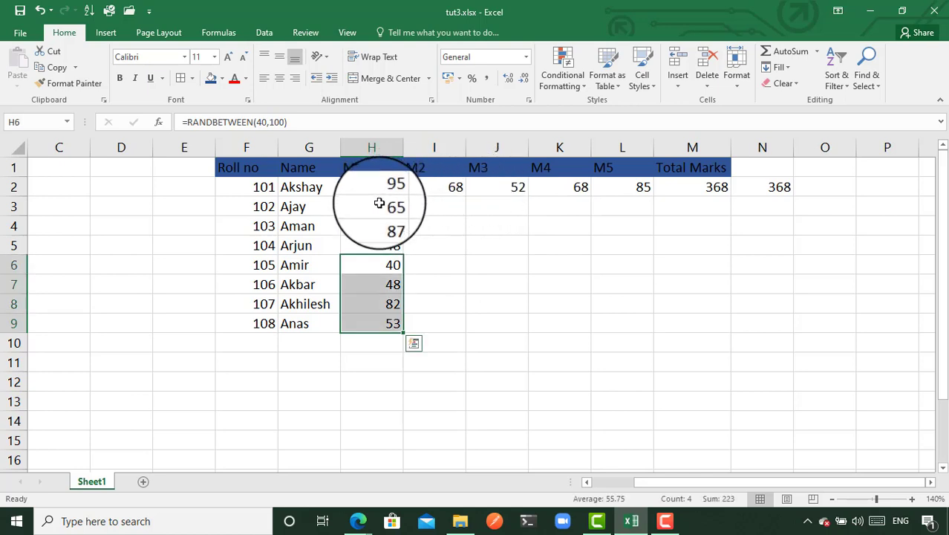
Fill the M1 entries in H3:H9 rightward into the M2 and M3 columns, through J9.
click(380, 203)
key(shift+Down)
key(shift+Down)
key(shift+Down)
key(shift+Down)
key(shift+Down)
key(shift+Down)
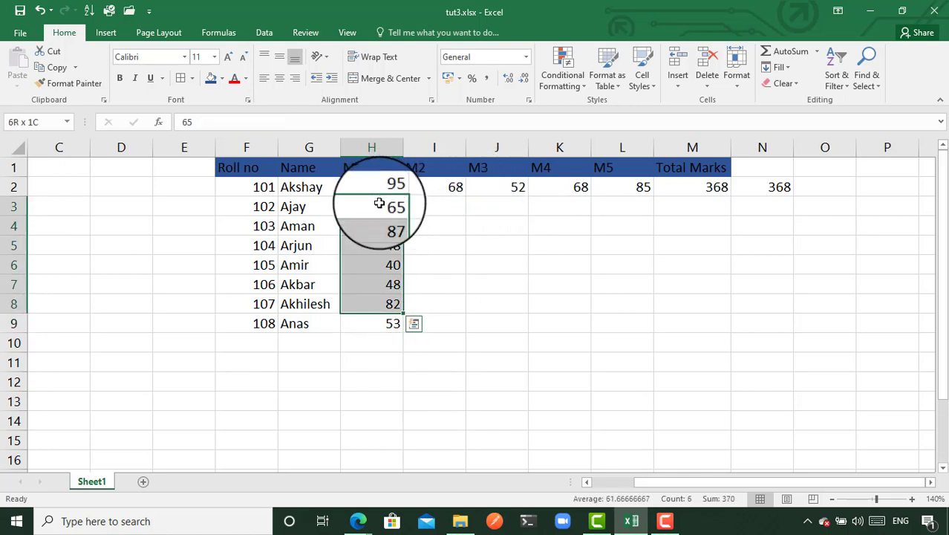
key(shift+Right)
key(shift+Right)
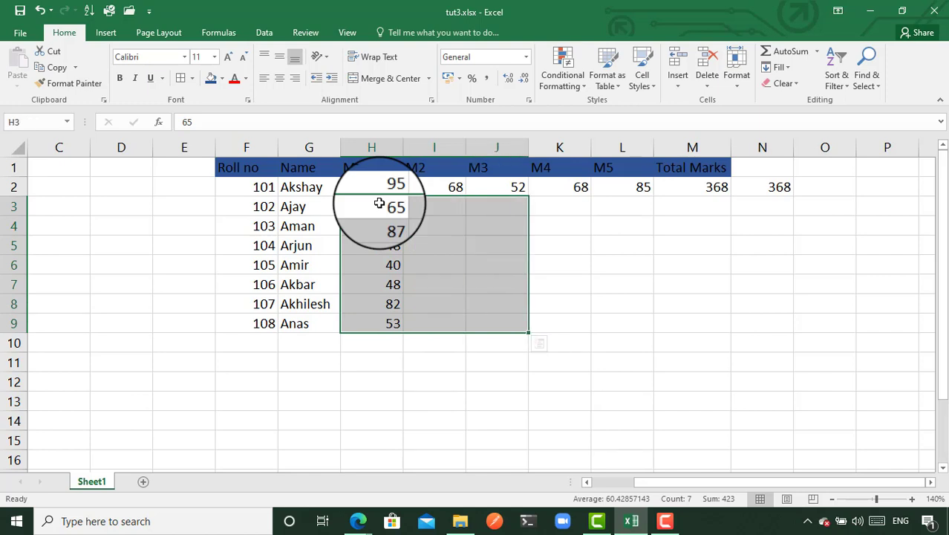
key(ctrl+r)
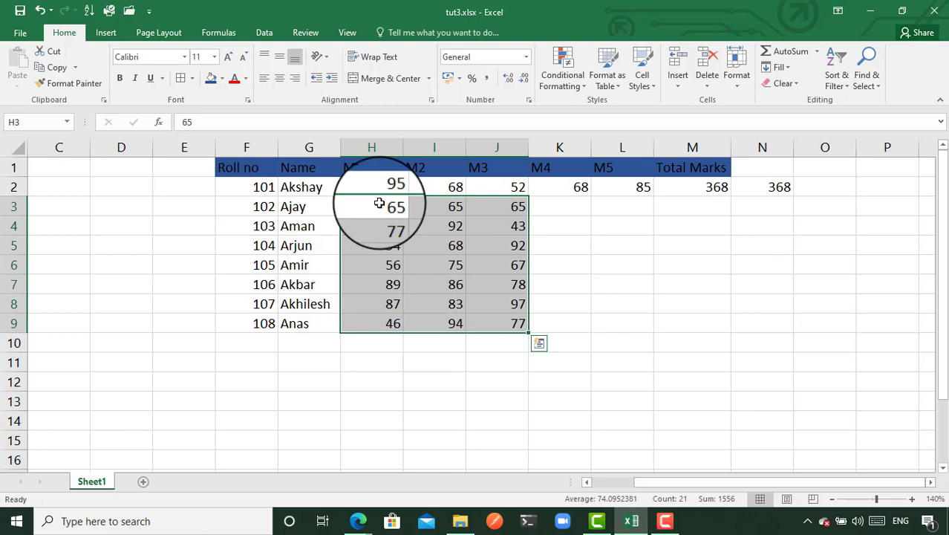
Replace the fixed marks in H3:J3 with the =RANDBETWEEN(40,100) formula copied from row 4.
key(Up)
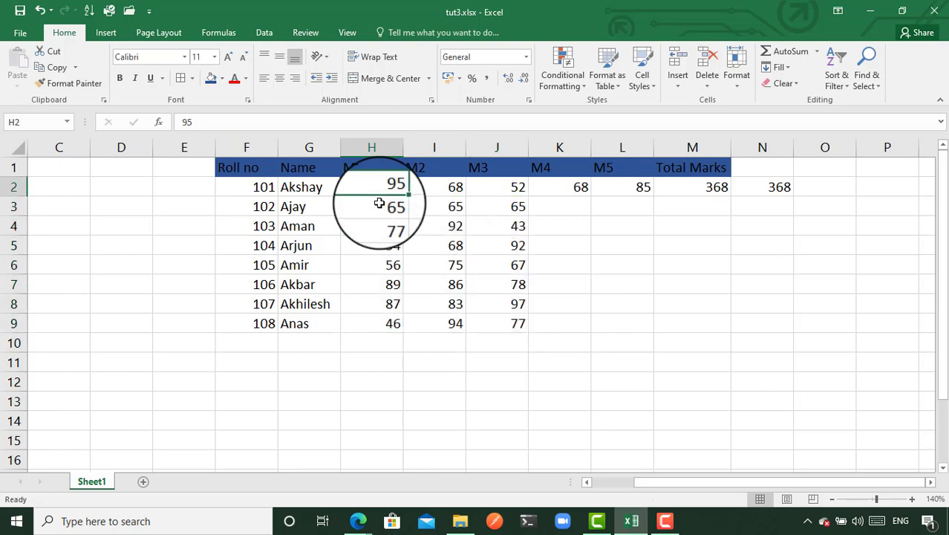
key(Down)
key(Down)
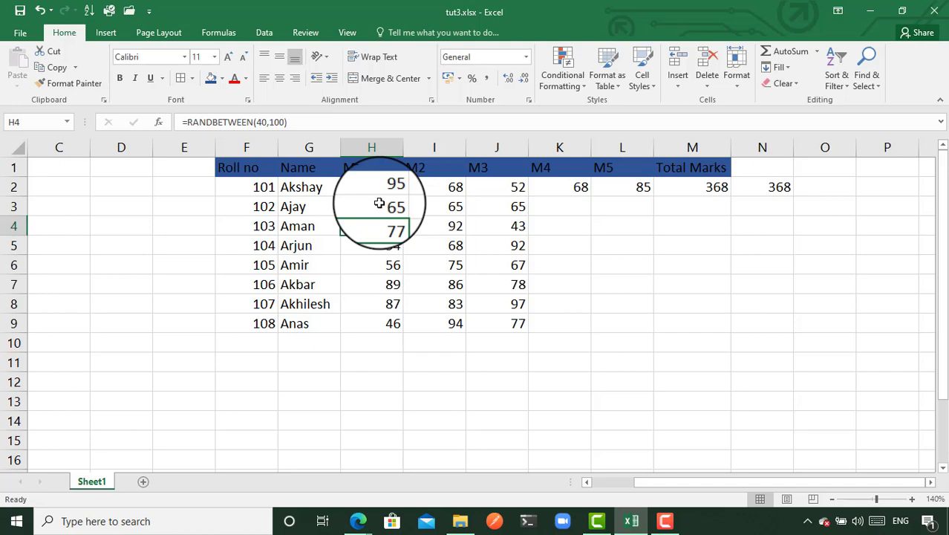
key(Return)
key(Up)
key(Up)
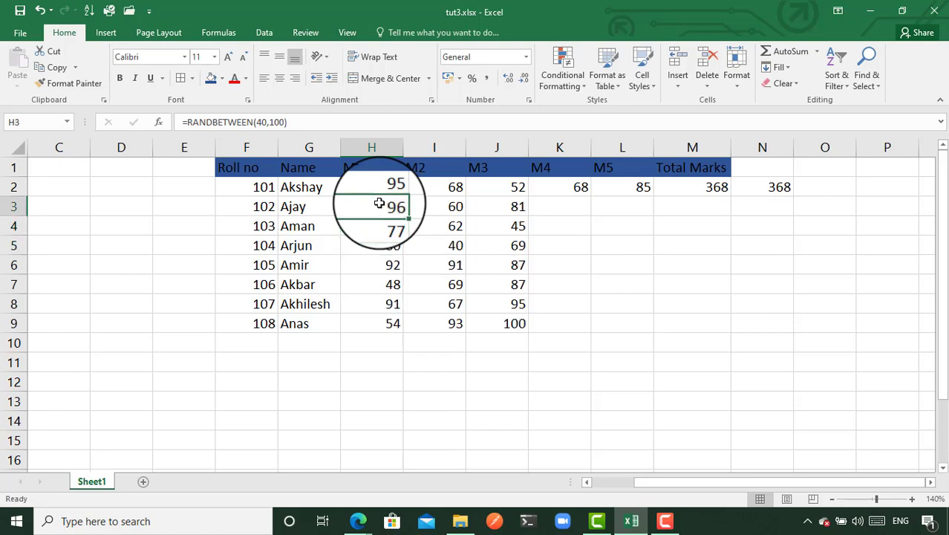
Fill the formulas in H3:H9 rightward across the M2 to M5 columns, through L9.
key(shift+Down)
key(shift+Down)
key(shift+Down)
key(shift+Down)
key(shift+Down)
key(shift+Down)
key(shift+Down)
key(shift+Right)
key(shift+Right)
key(shift+Right)
key(shift+Right)
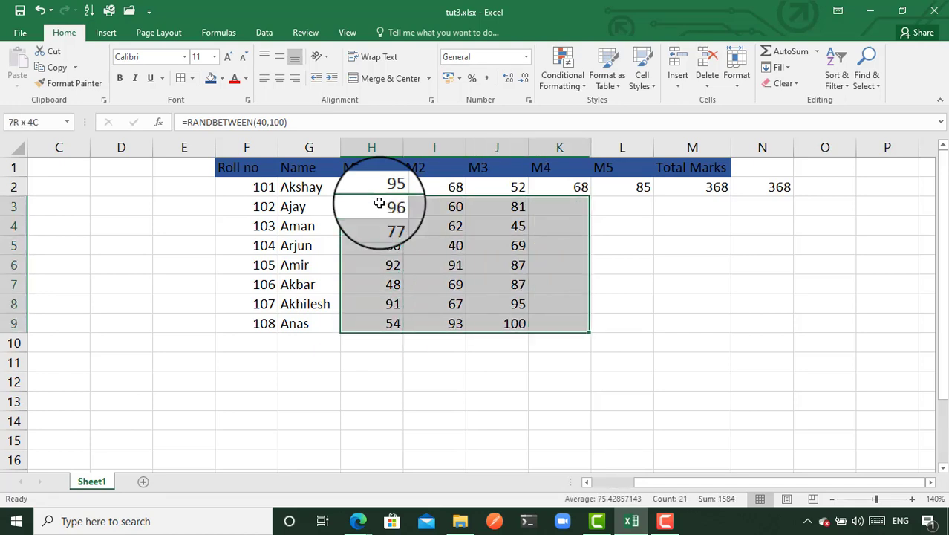
key(shift+Right)
key(shift+Left)
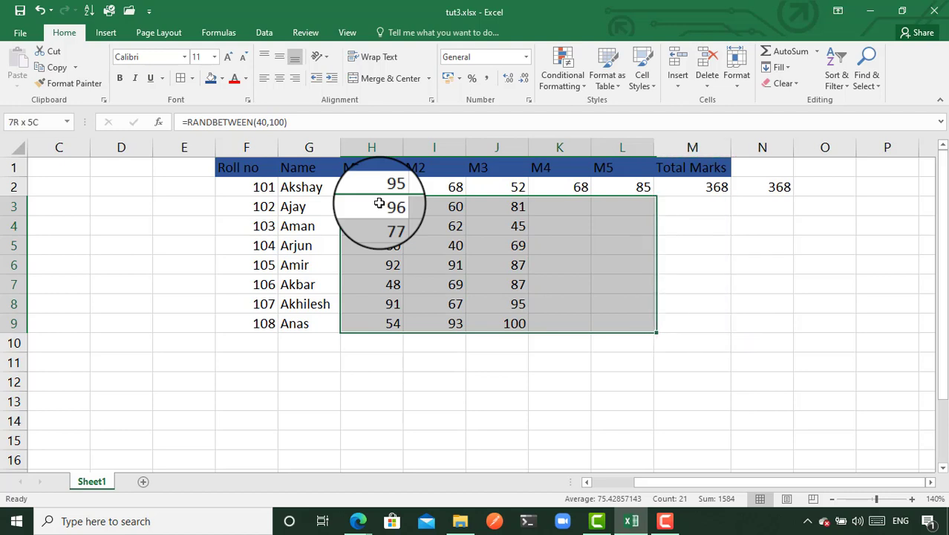
key(ctrl+r)
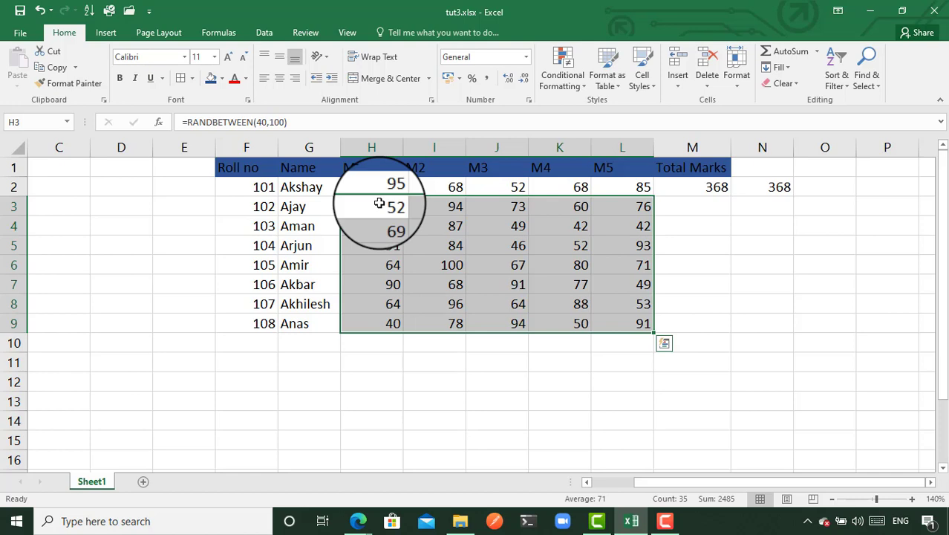
click(379, 205)
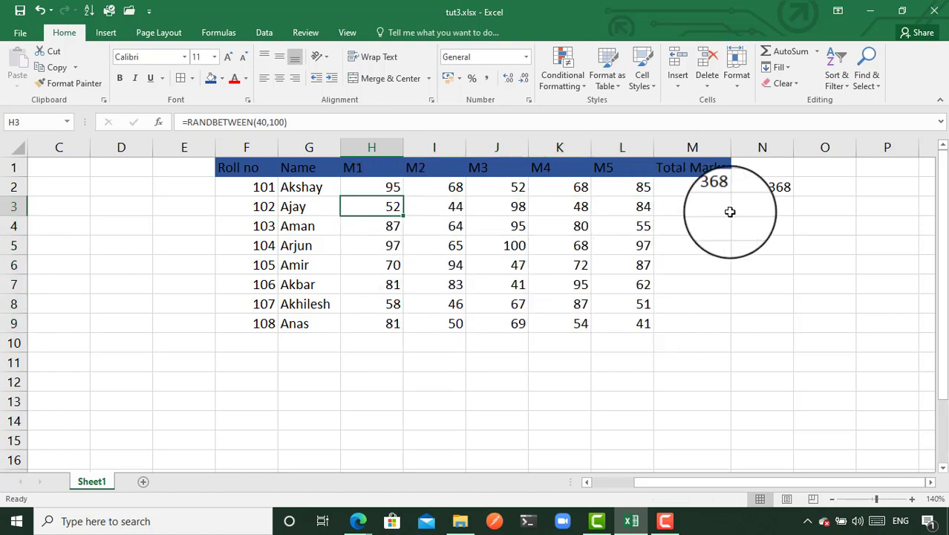
Calculate the second student's total marks in cell M3 using AutoSum over H3:L3.
click(699, 208)
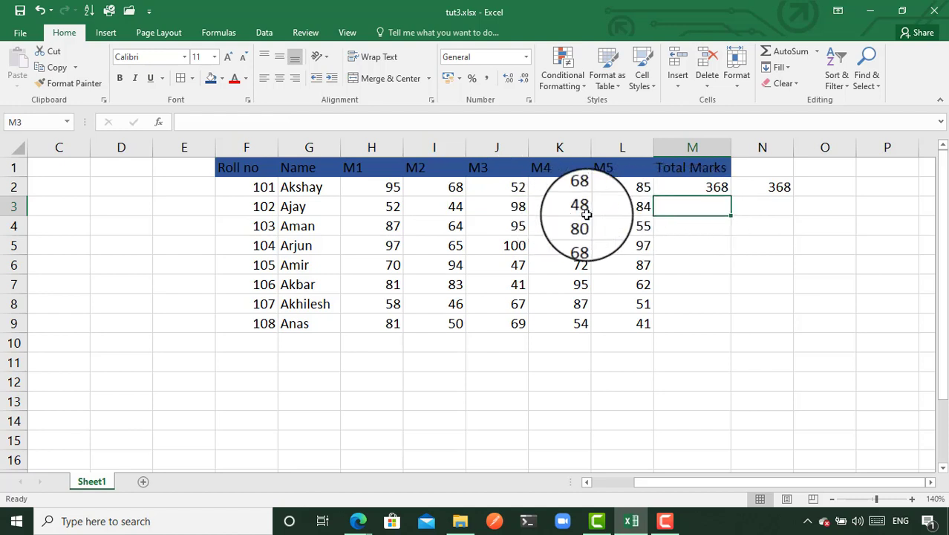
click(778, 57)
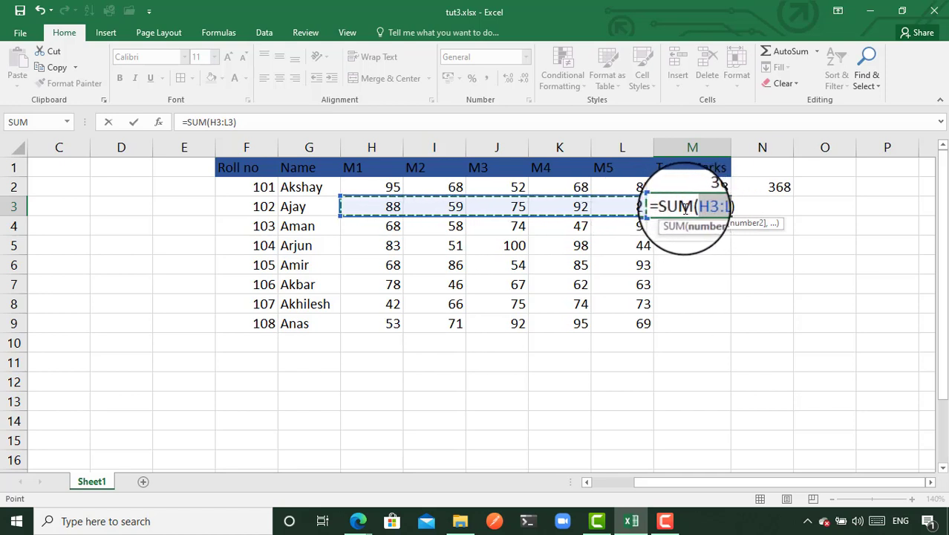
key(ctrl+Return)
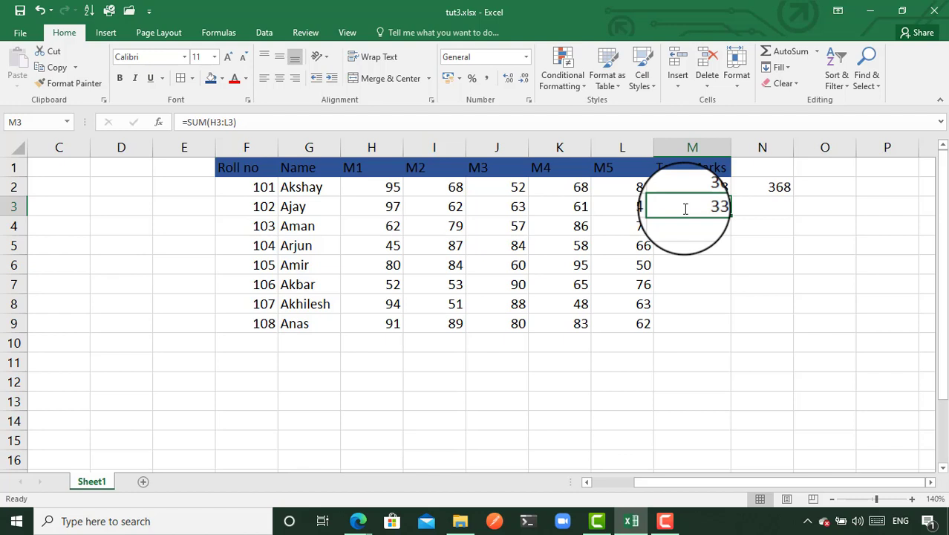
key(Left)
key(Left)
key(Left)
key(Left)
key(Left)
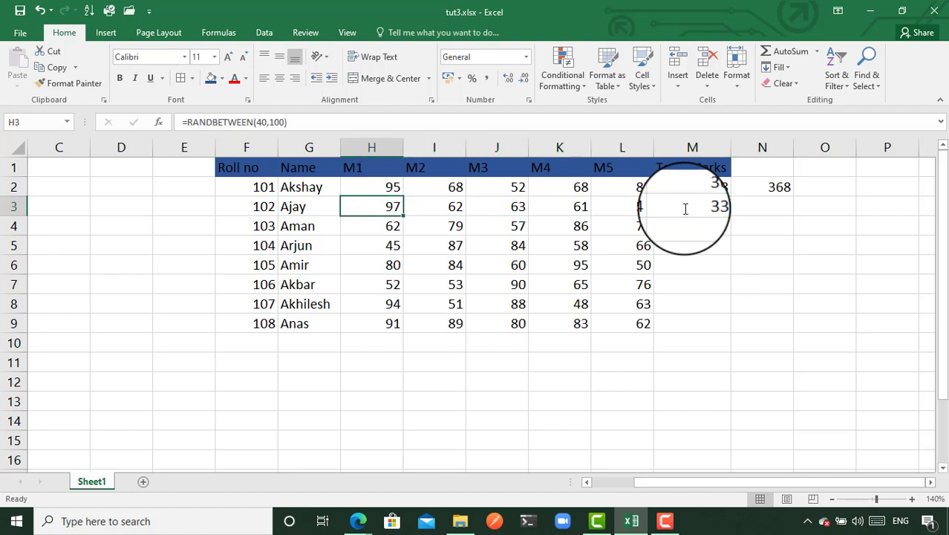
key(shift+Down)
key(shift+Down)
key(shift+Down)
key(shift+Down)
key(shift+Down)
key(shift+Down)
key(shift+Right)
key(shift+Right)
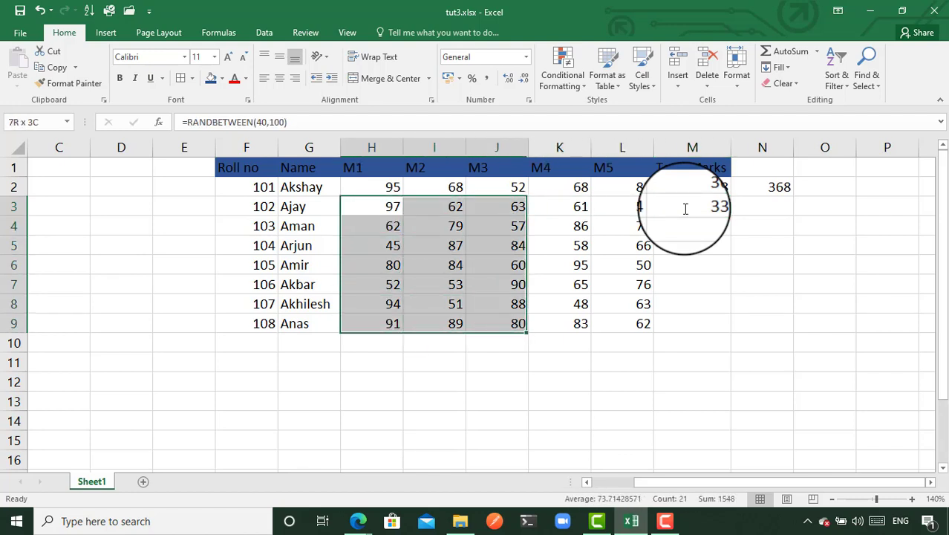
click(686, 209)
drag(379, 211, 643, 324)
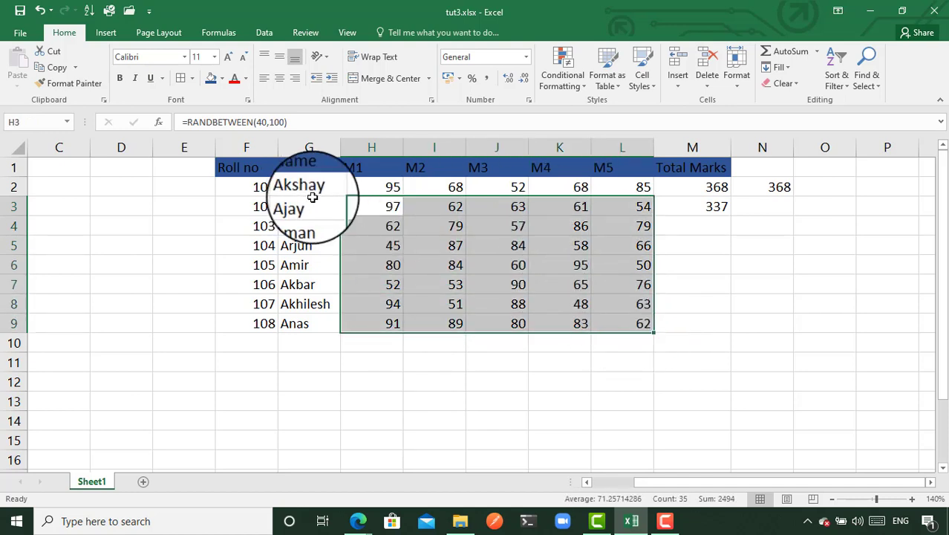
Replace the RANDBETWEEN formulas in H3:L9 with their fixed results by copying the range and using Paste Special with Values in place.
click(364, 209)
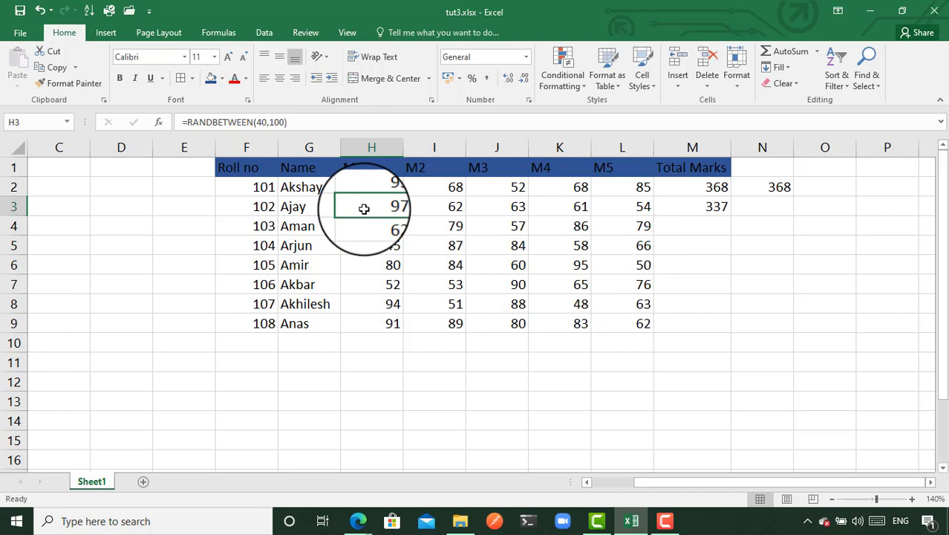
key(shift+Down)
key(shift+Down)
key(shift+Down)
key(shift+Down)
key(shift+Down)
key(shift+Down)
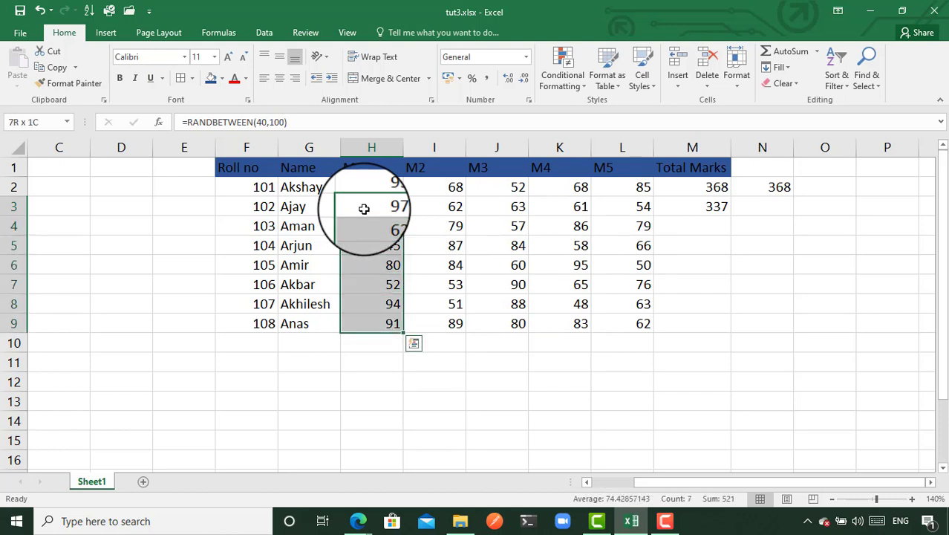
key(shift+Right)
key(shift+Right)
key(shift+Right)
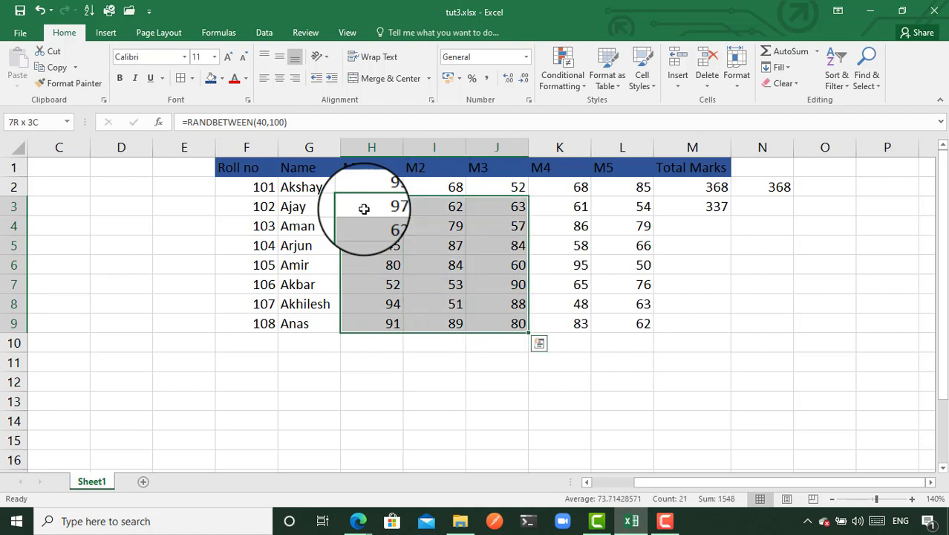
key(shift+Right)
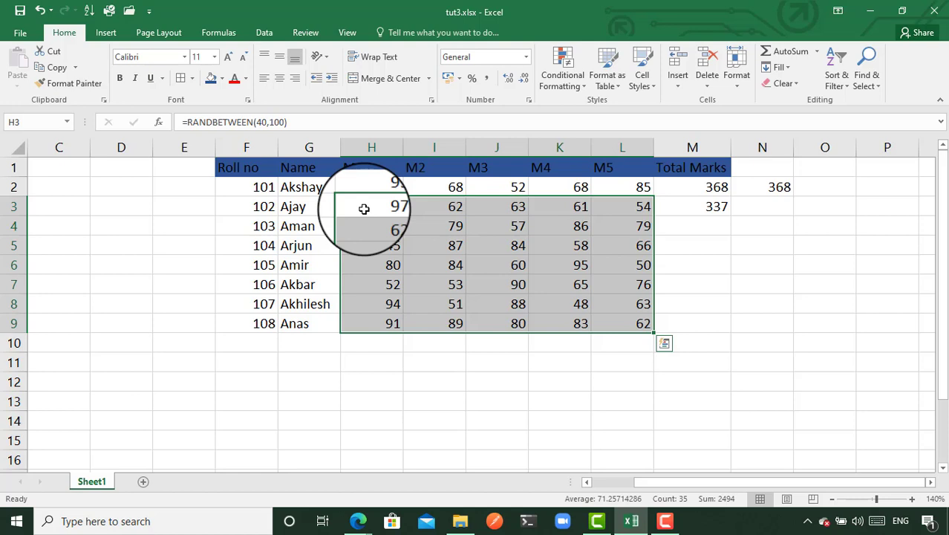
key(ctrl+c)
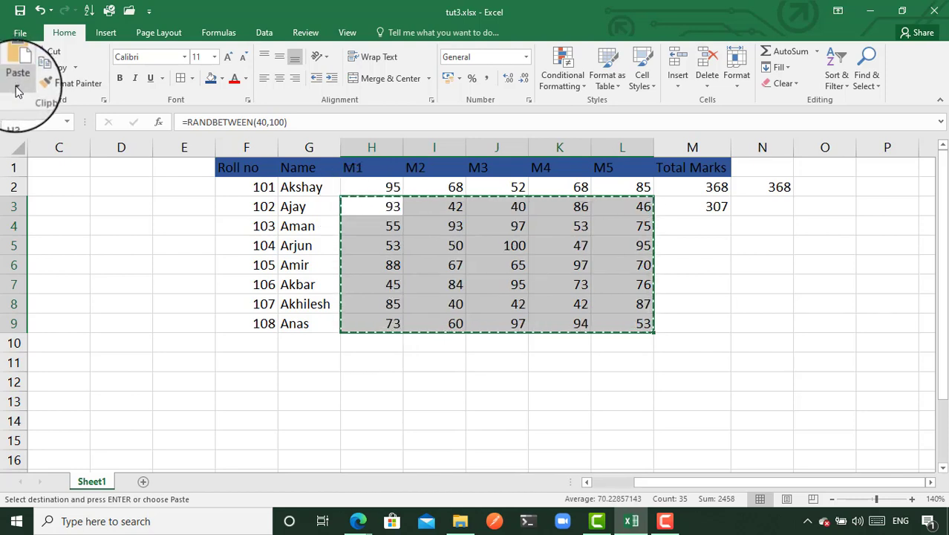
click(18, 91)
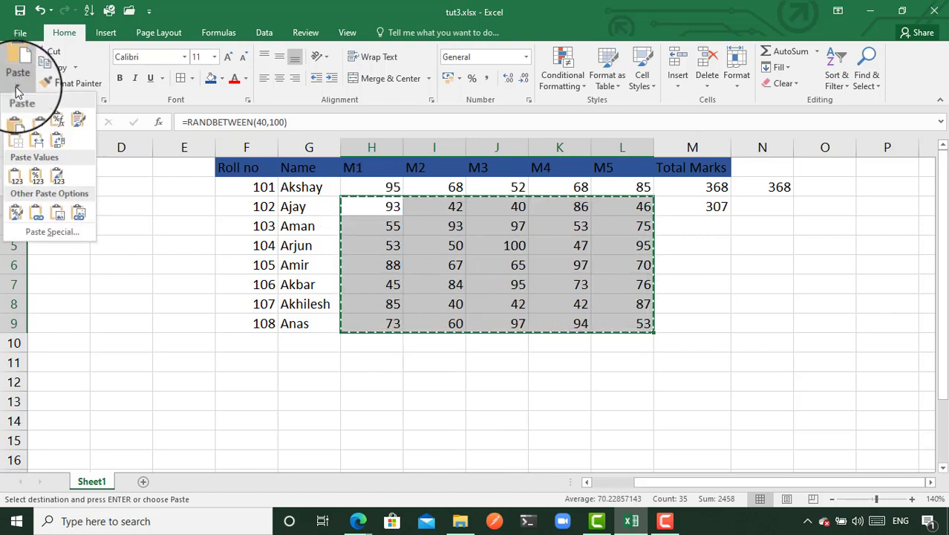
click(35, 235)
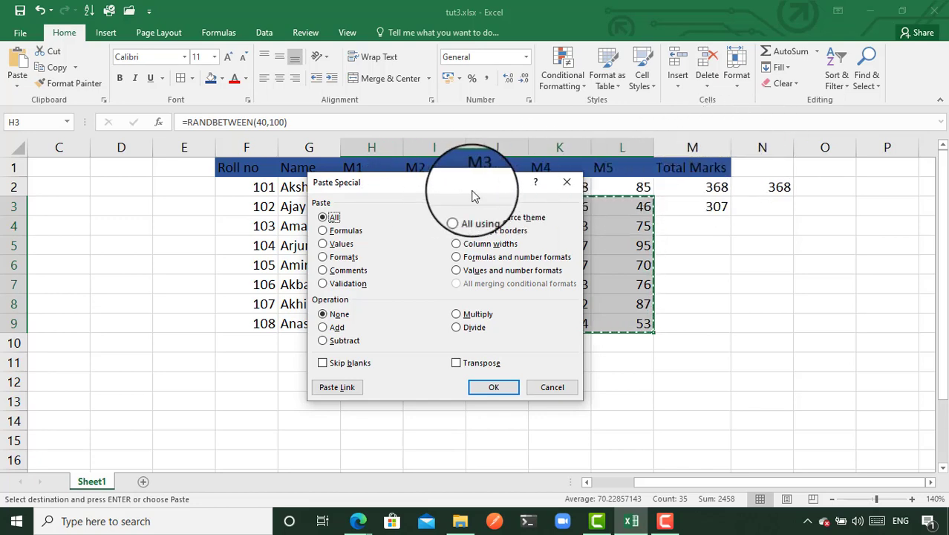
drag(452, 191, 821, 182)
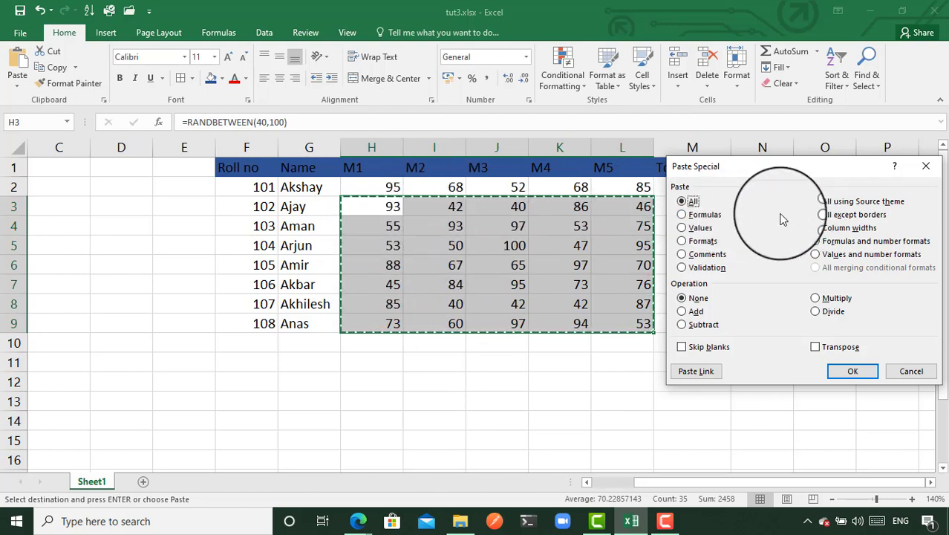
click(689, 232)
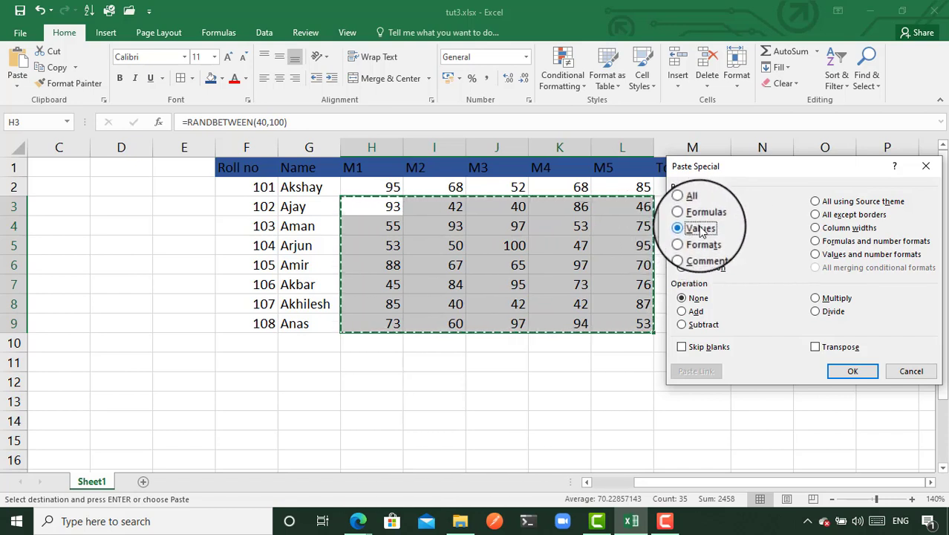
click(861, 374)
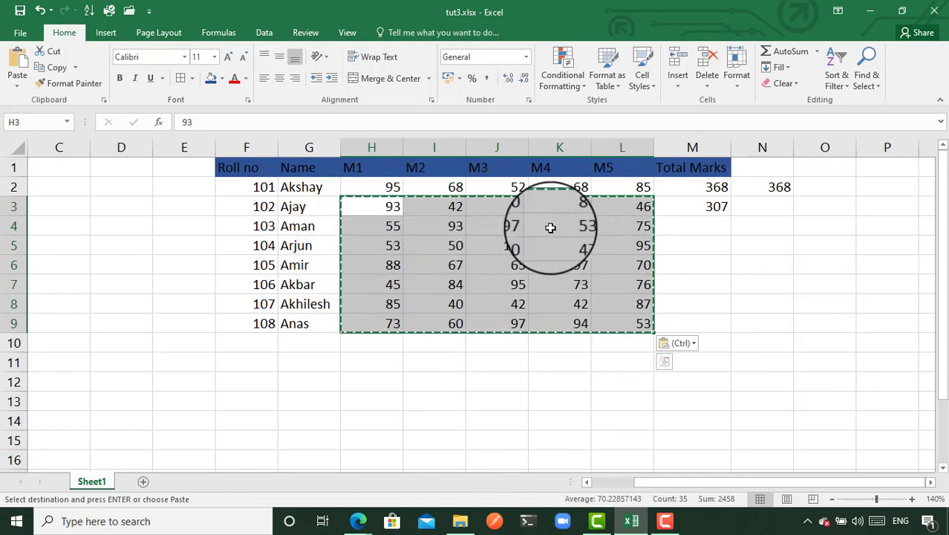
click(562, 209)
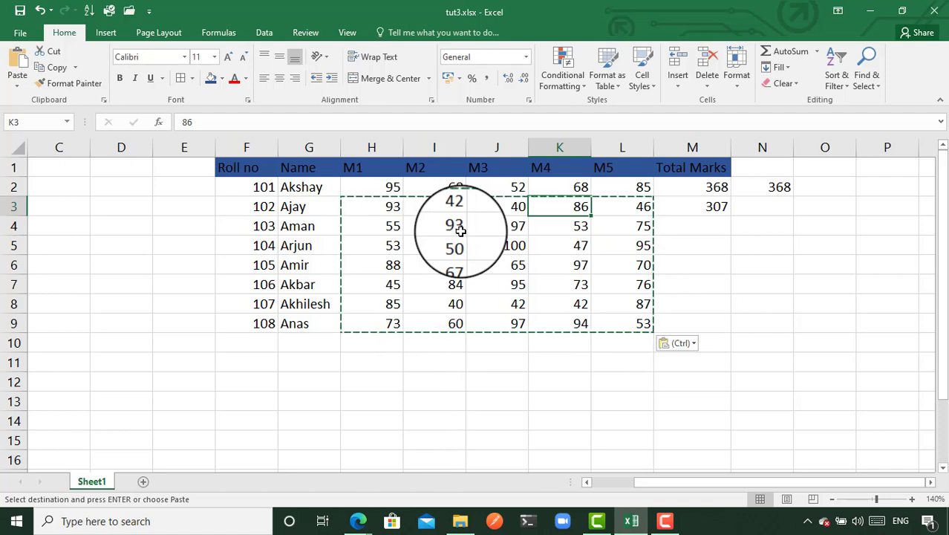
Clear the copy selection and enter =SUM(H4:L4) in cell M4 for the third student's total marks.
key(Right)
key(Right)
key(Right)
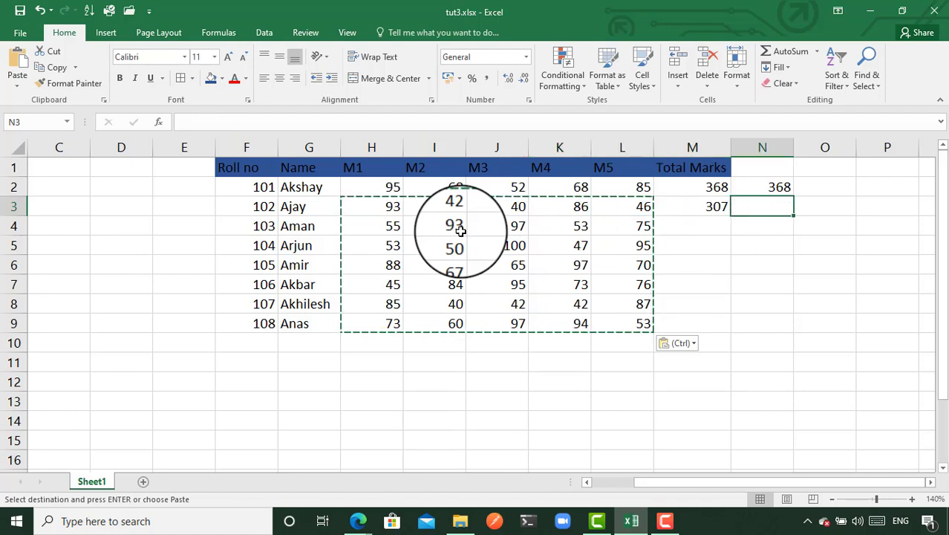
key(Left)
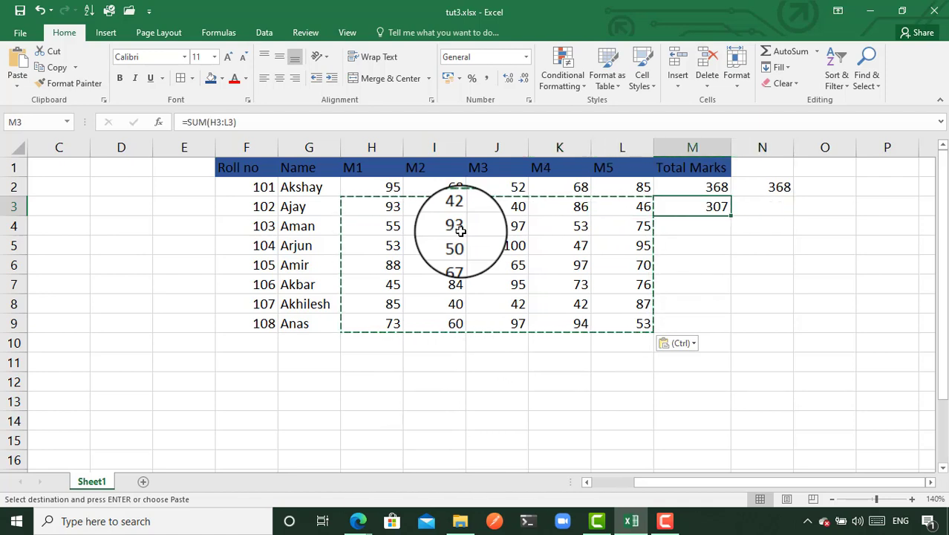
key(Down)
key(Down)
key(Down)
key(Down)
key(Down)
key(ctrl+Up)
key(Escape)
key(Down)
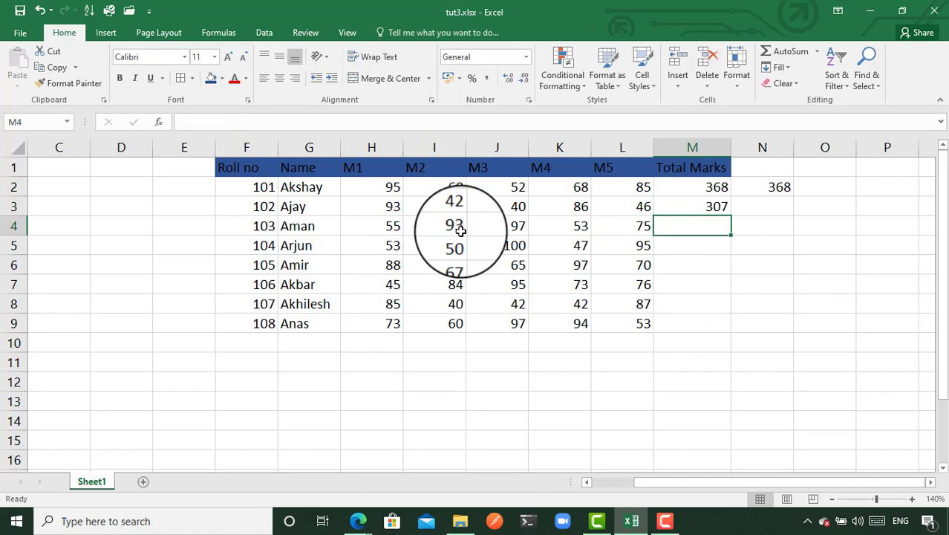
text(=su)
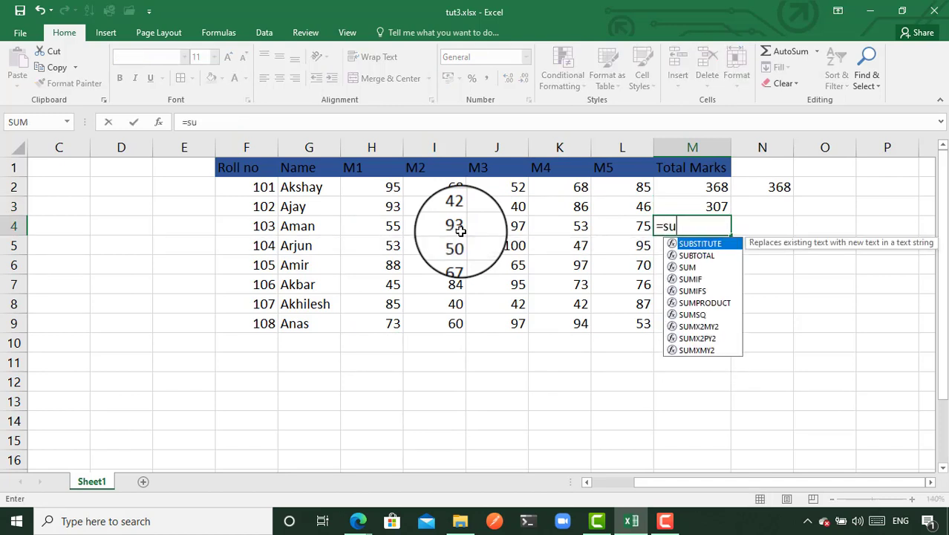
text(m()
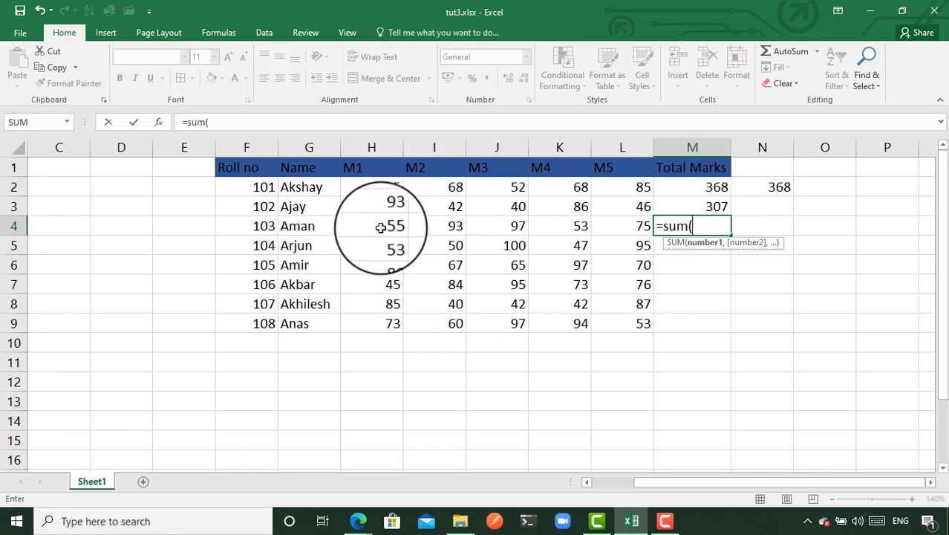
drag(379, 226, 621, 226)
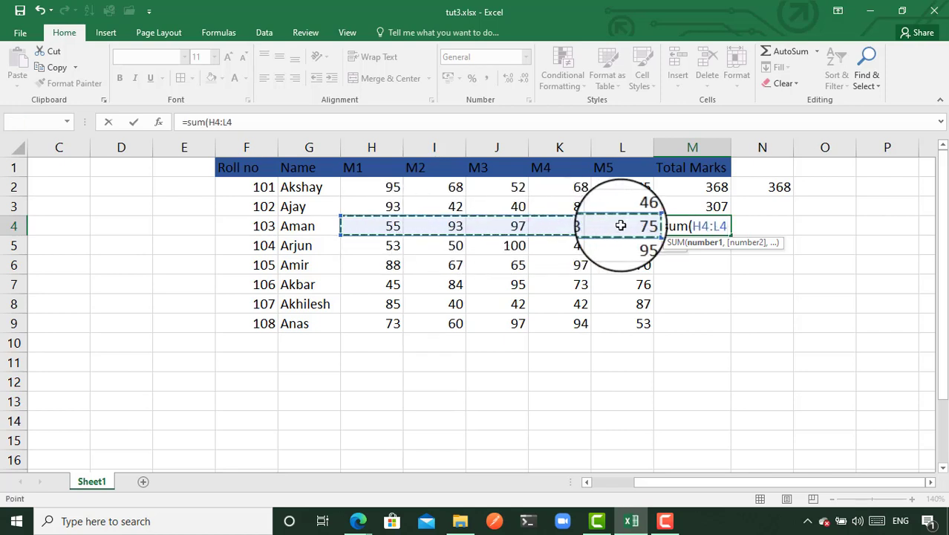
text())
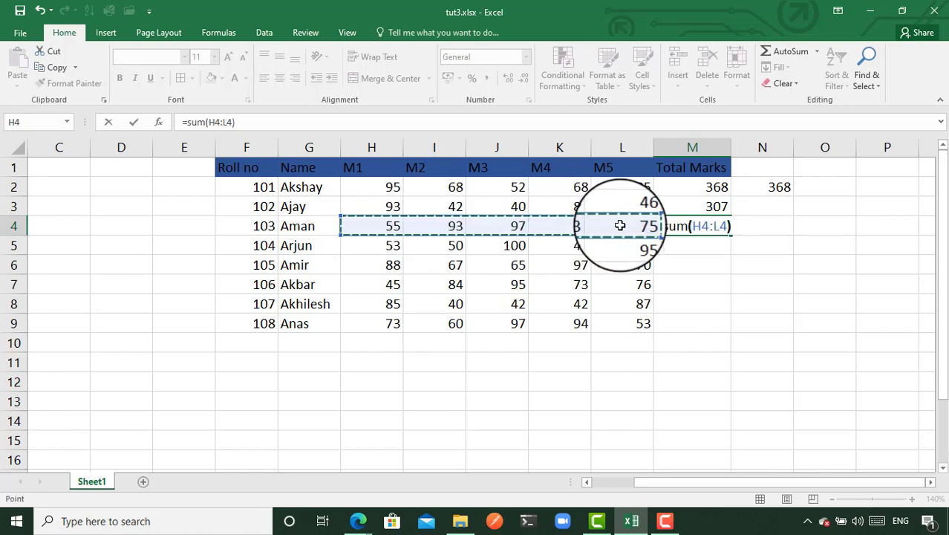
key(Return)
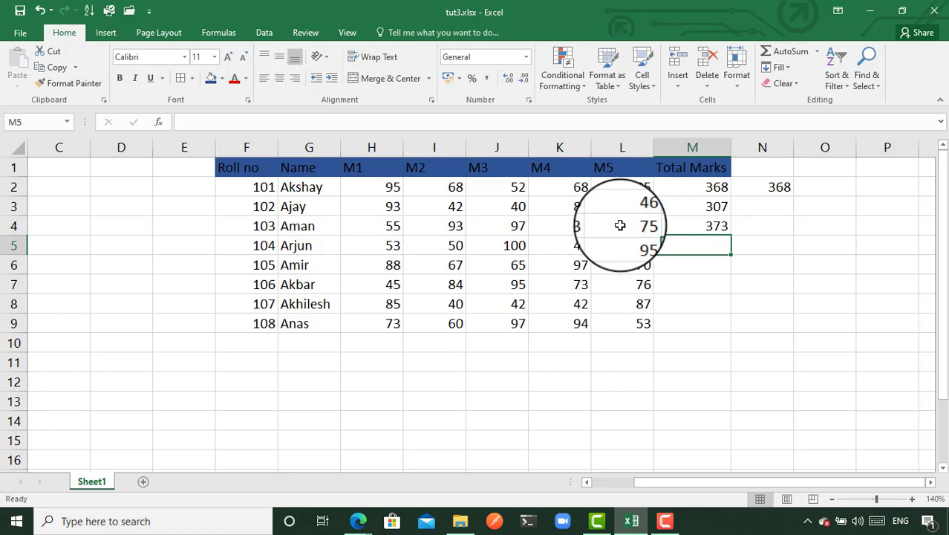
Fill the SUM formula in M4 down through M9 and check the copied formula in M5.
key(Up)
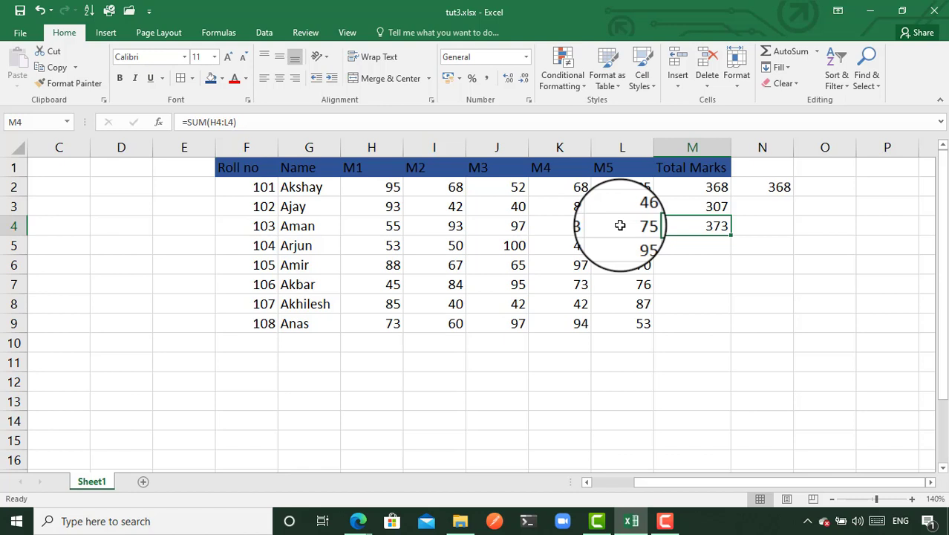
key(shift+Down)
key(shift+Down)
key(shift+Down)
key(shift+Down)
key(shift+Down)
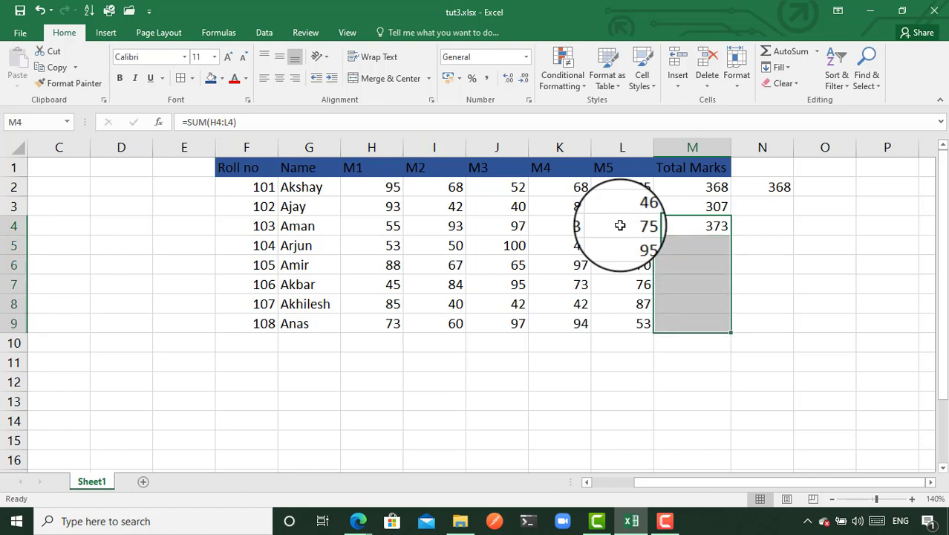
key(ctrl+d)
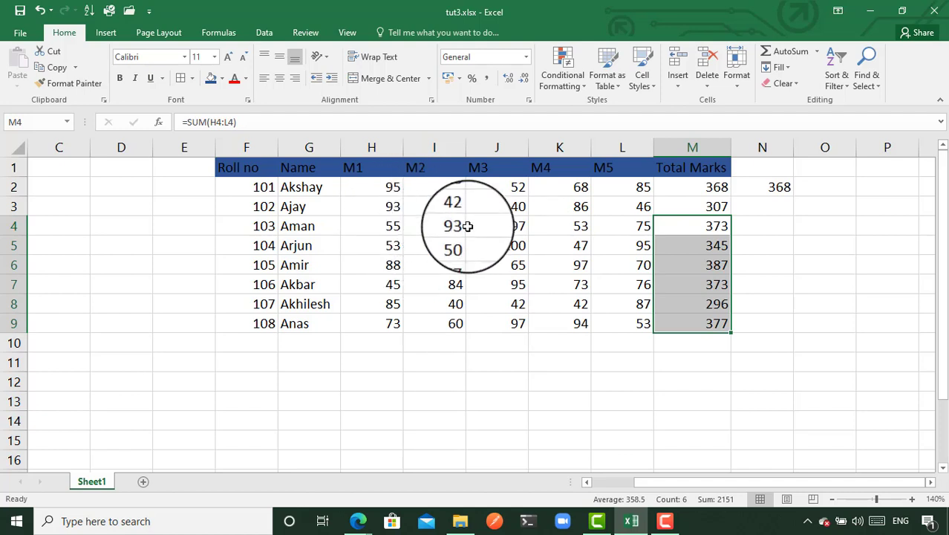
click(713, 245)
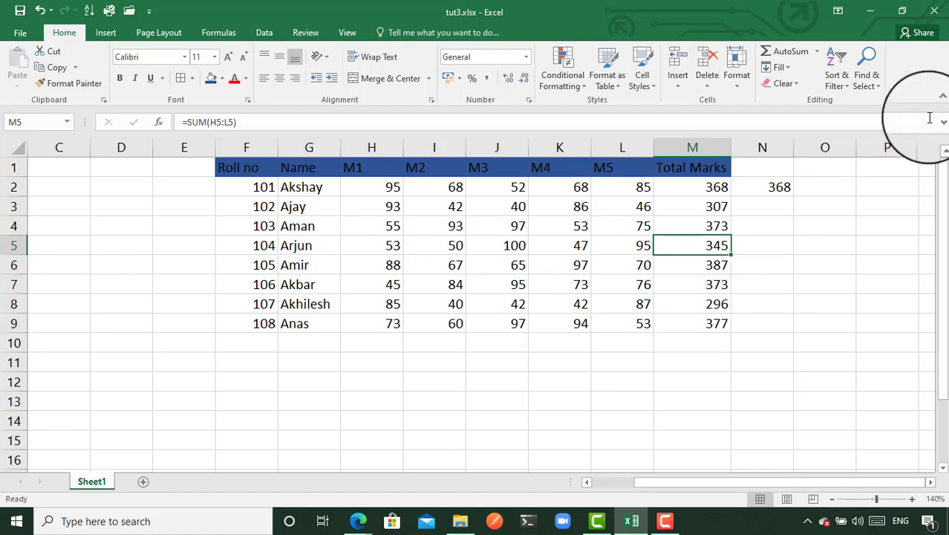
Search the sheet for the value 93 with Find and step on to its second occurrence.
click(874, 87)
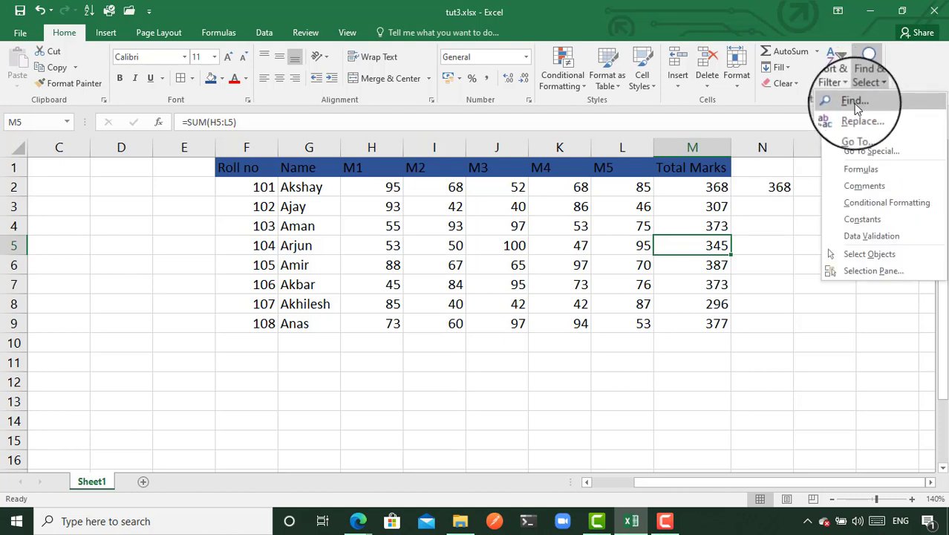
click(854, 102)
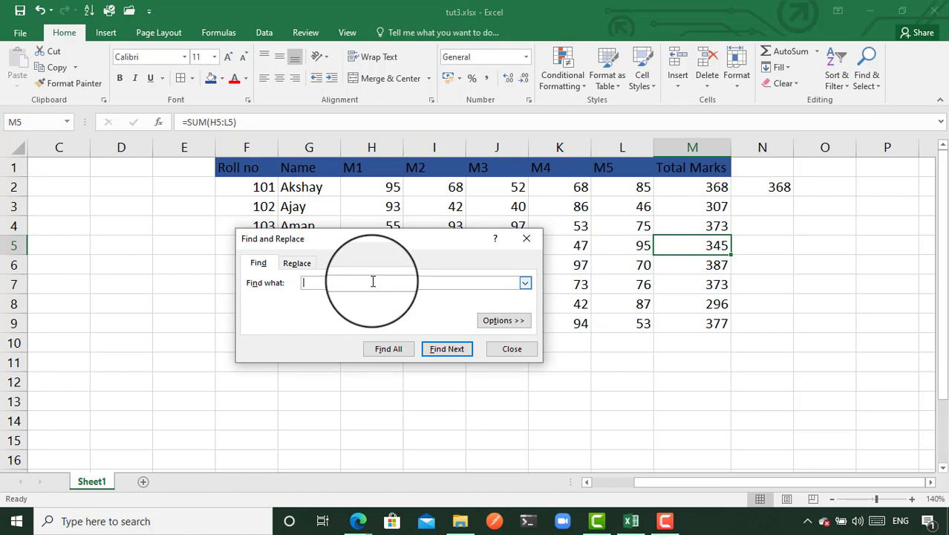
text(93)
click(454, 351)
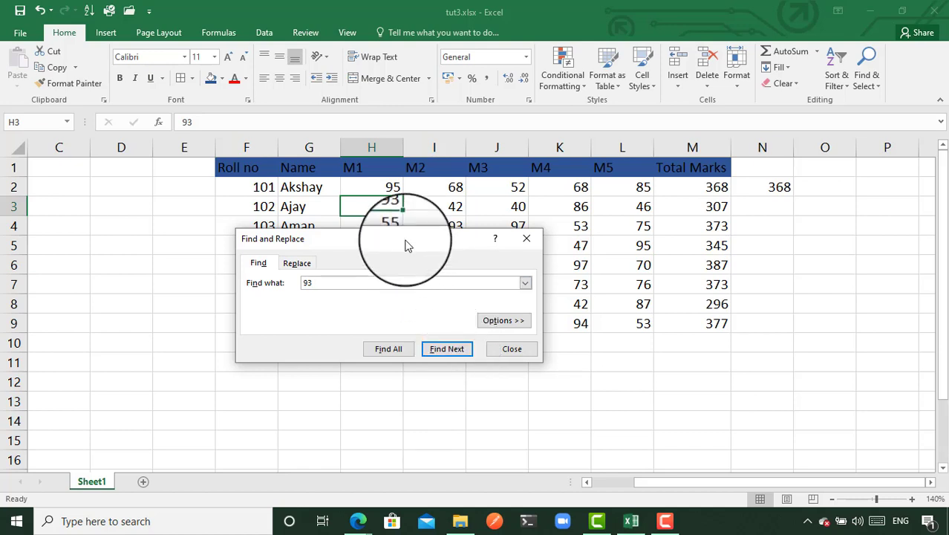
drag(410, 245, 750, 305)
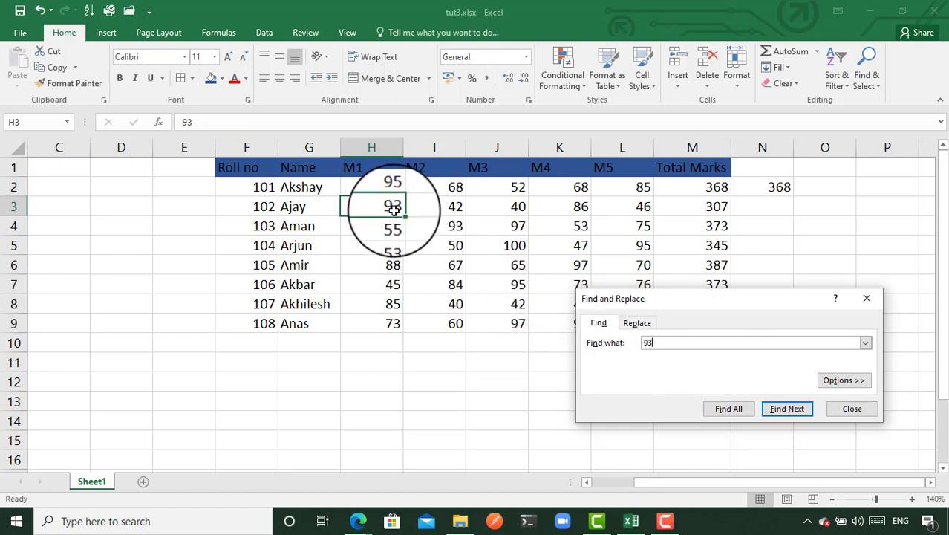
click(790, 411)
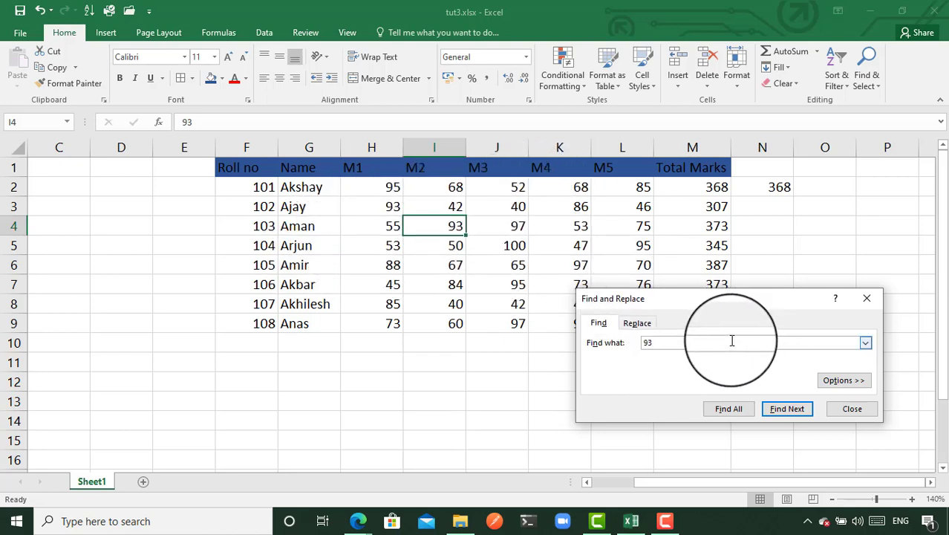
Bring up the Find dialog again and close it without running another search.
key(ctrl+f)
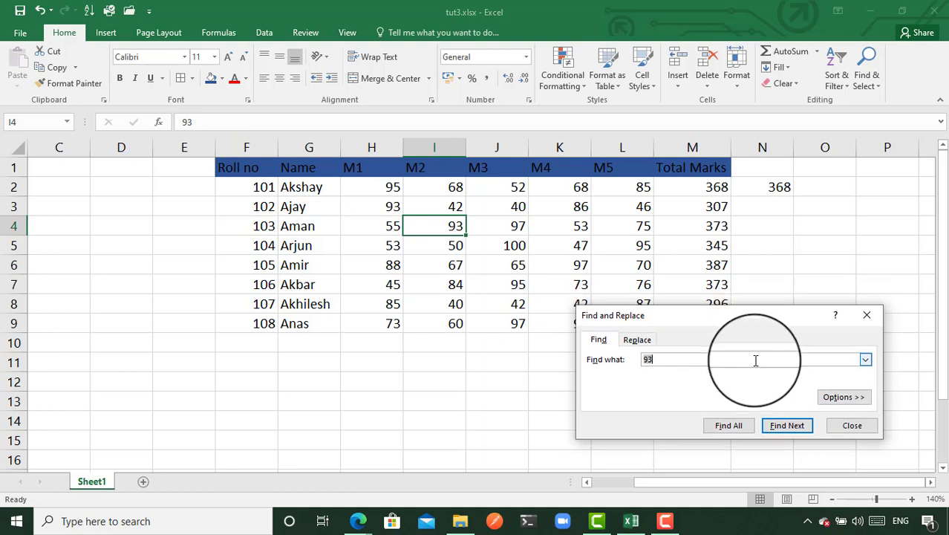
click(868, 318)
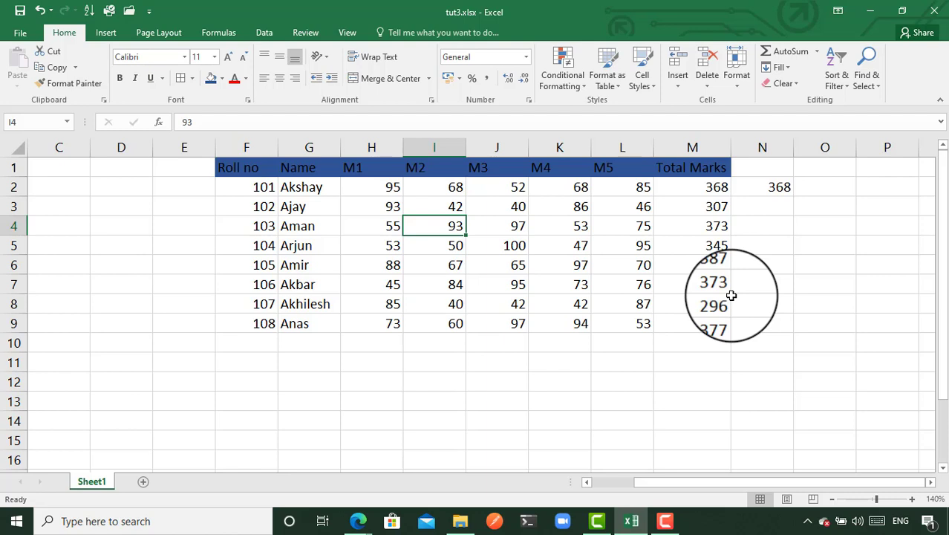
key(ctrl+f)
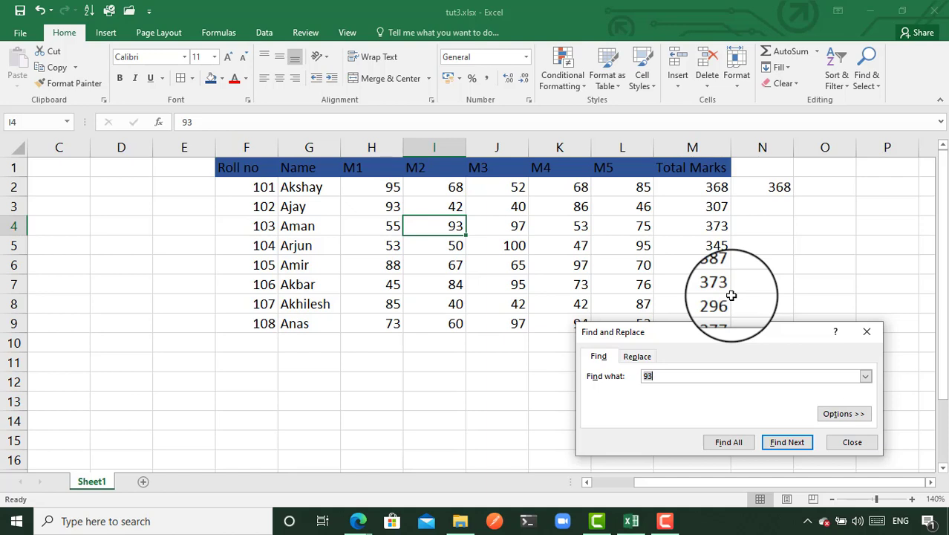
click(866, 334)
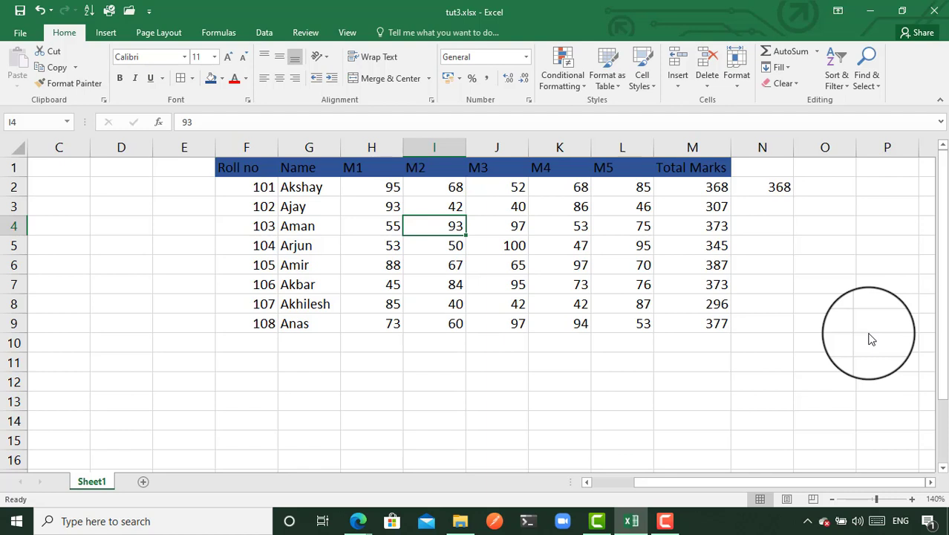
Replace every occurrence of 93 in the sheet with 94 using Find and Replace, and close the dialog.
key(ctrl+h)
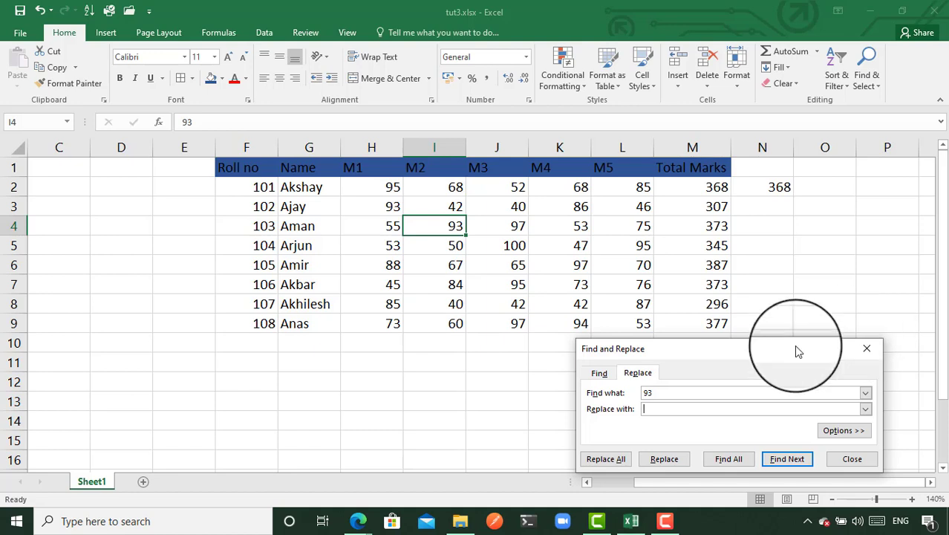
click(687, 392)
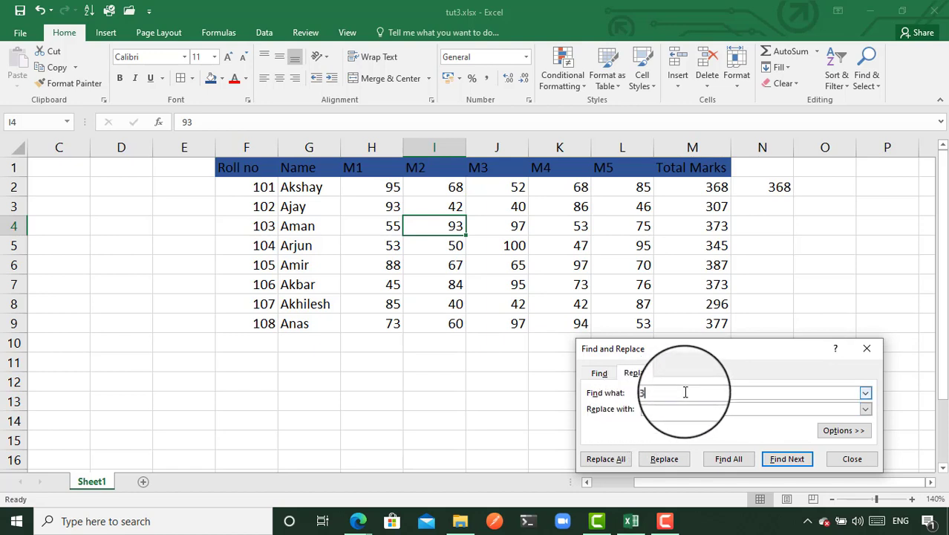
text(93)
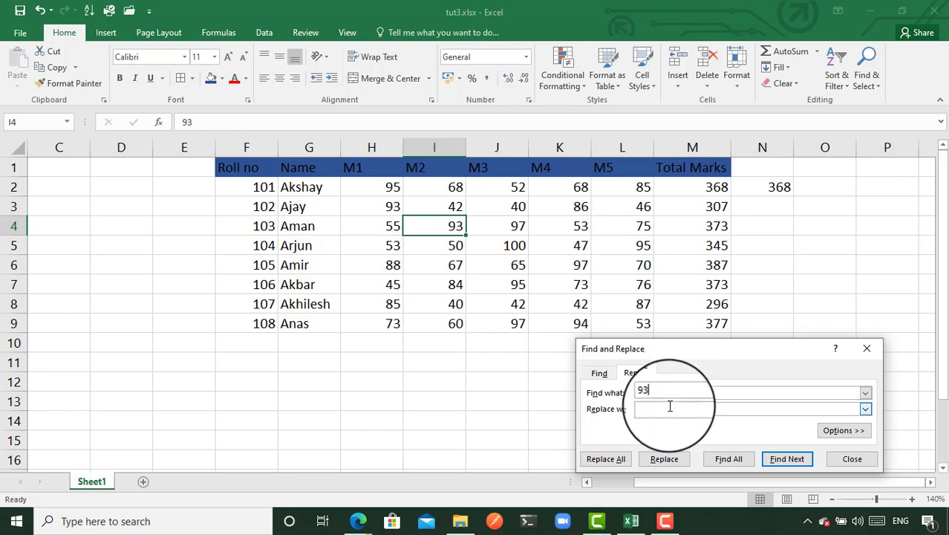
click(672, 408)
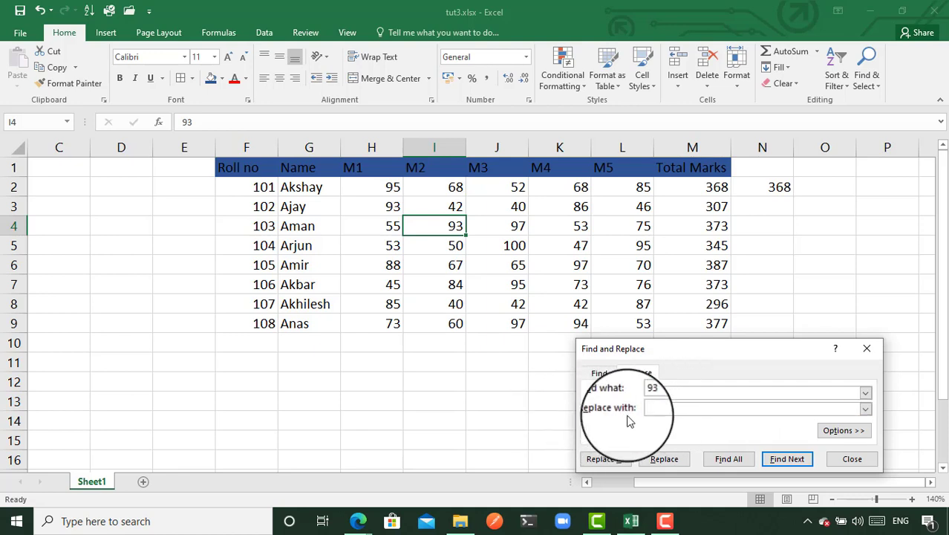
text(94)
click(597, 460)
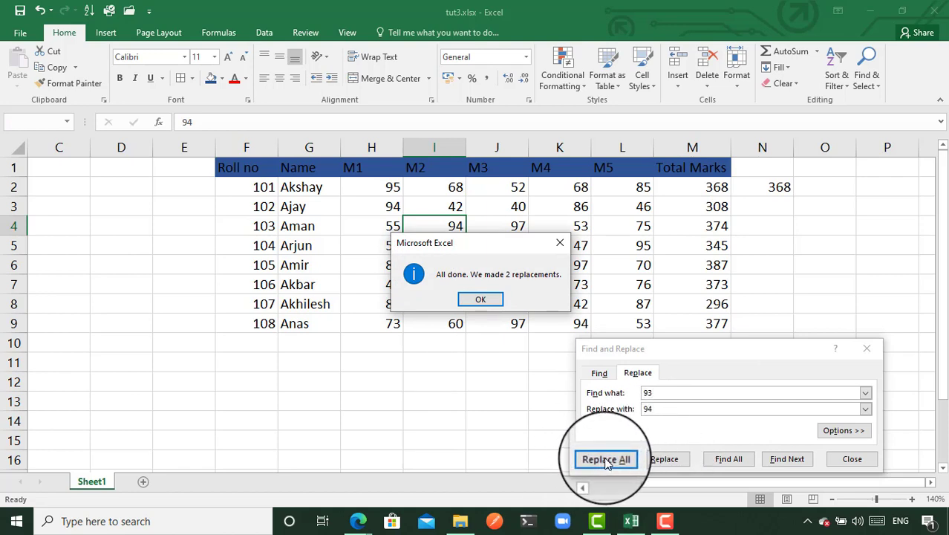
click(487, 301)
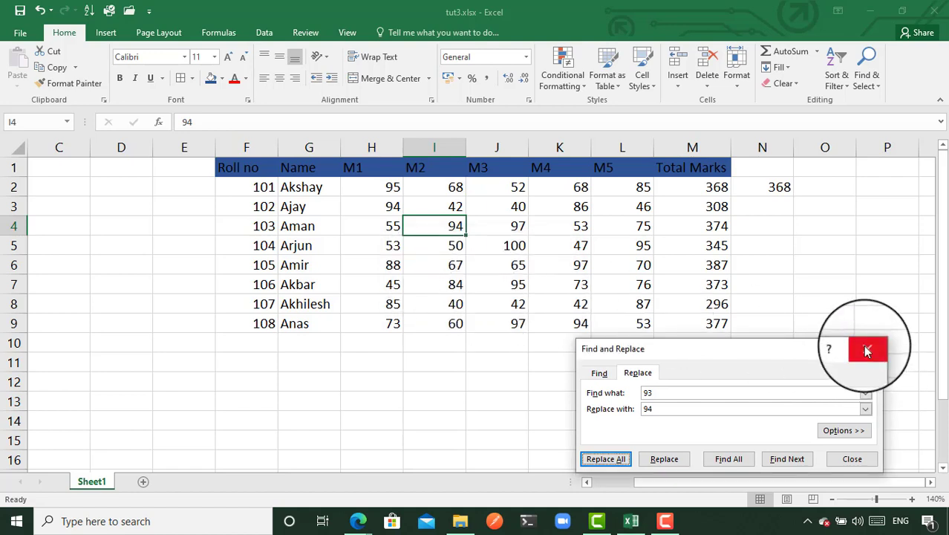
click(867, 351)
Undo the replacement of 93 with 94 and the SUM formula fill below M4.
scroll(590, 334, left, 1)
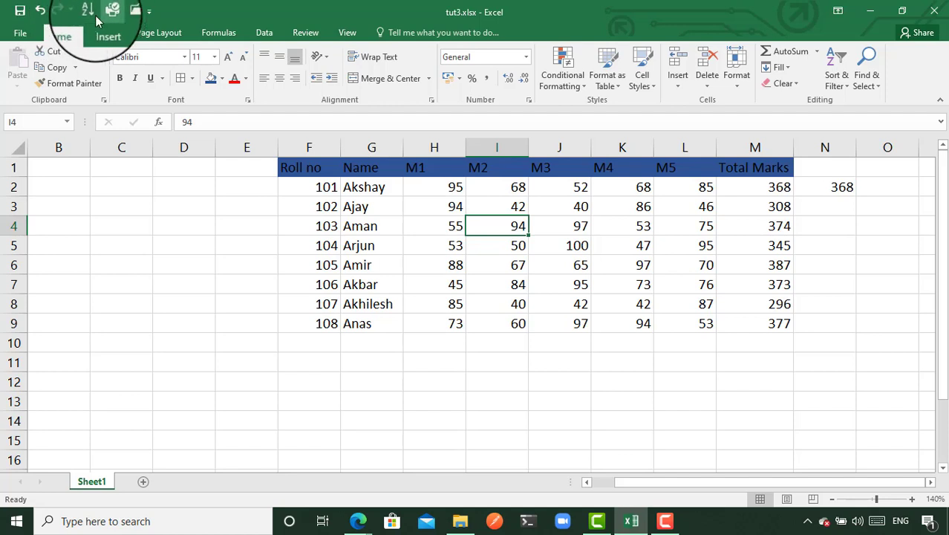
click(40, 11)
click(40, 11)
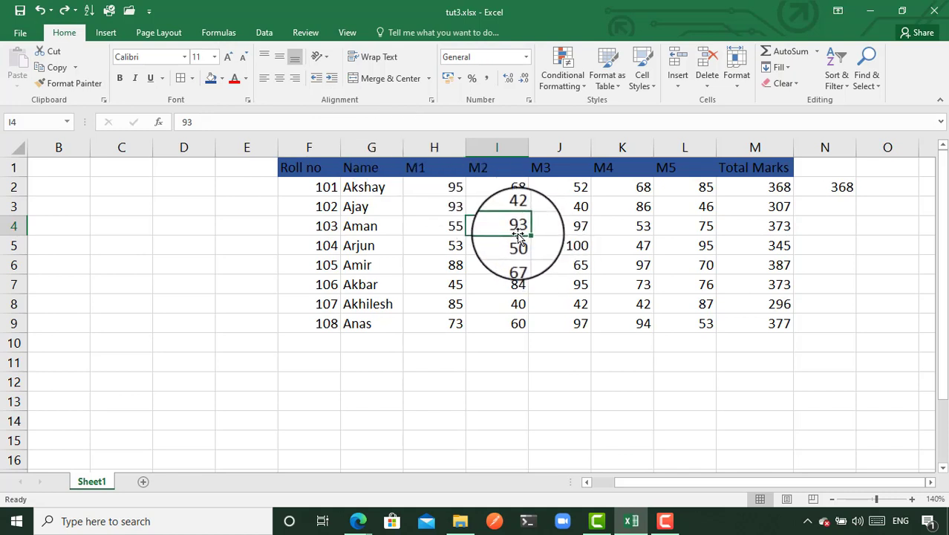
click(41, 12)
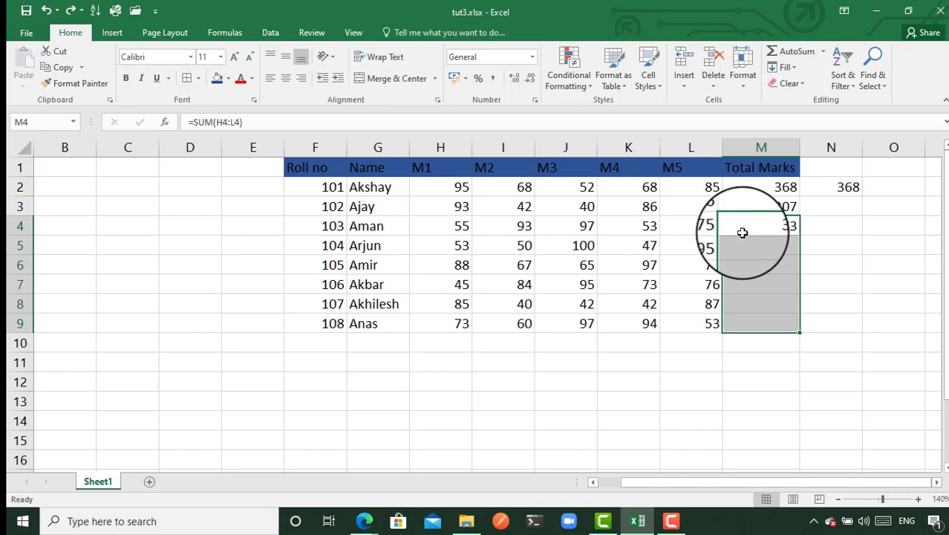
Fill the SUM formula in M4 down through M9 again and check the copied formula in M6.
key(ctrl+d)
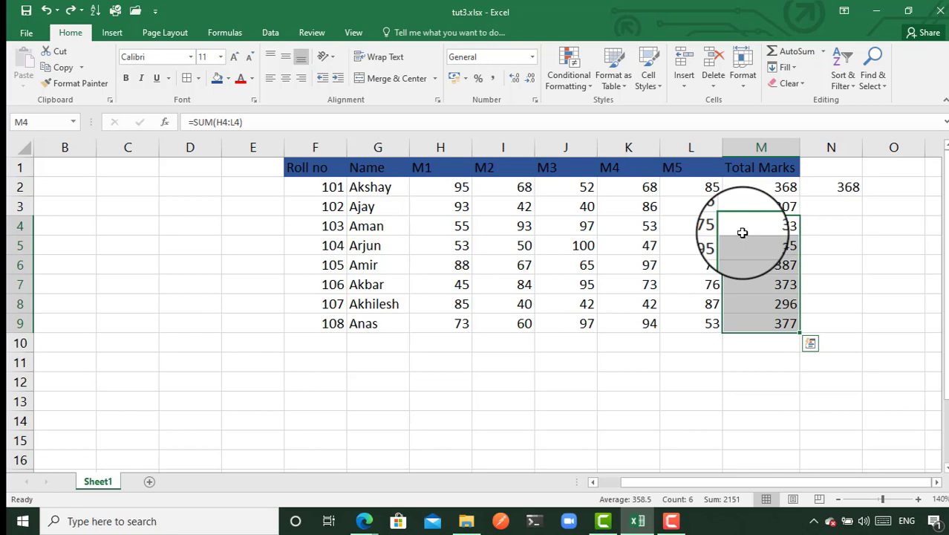
key(Down)
key(Down)
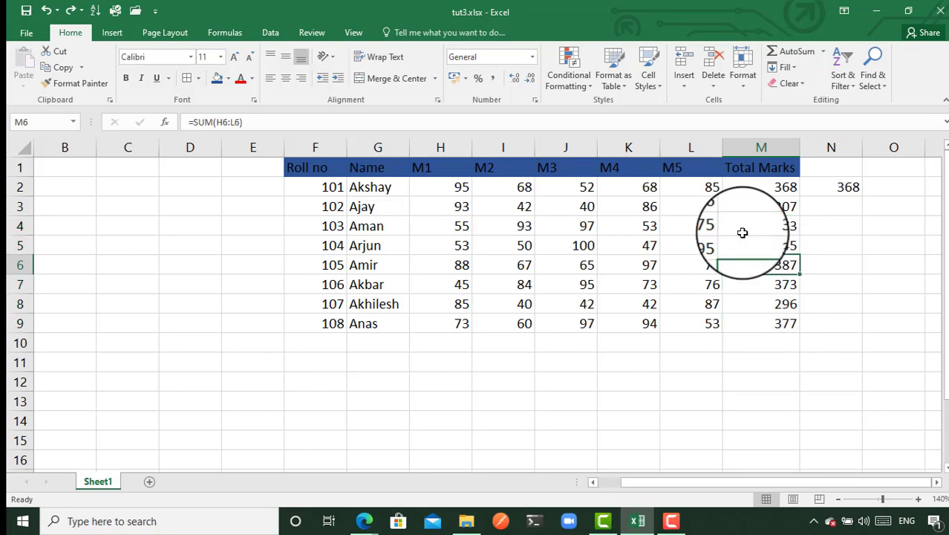
Go back to the Goto topic in cell A6 and look over the available find and select commands.
key(Left)
key(Left)
key(Left)
key(Left)
key(Left)
key(Left)
key(Left)
key(Left)
key(Left)
key(Left)
key(Left)
key(Left)
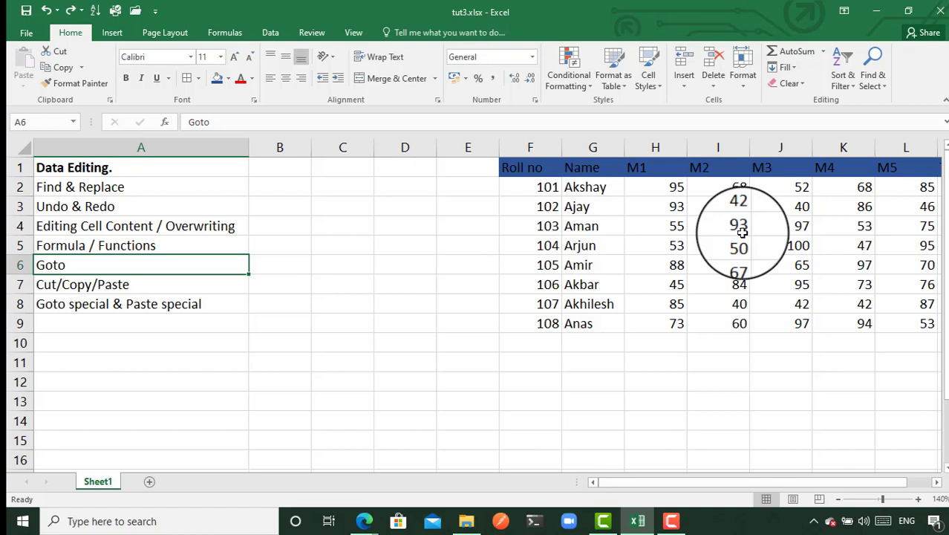
click(870, 88)
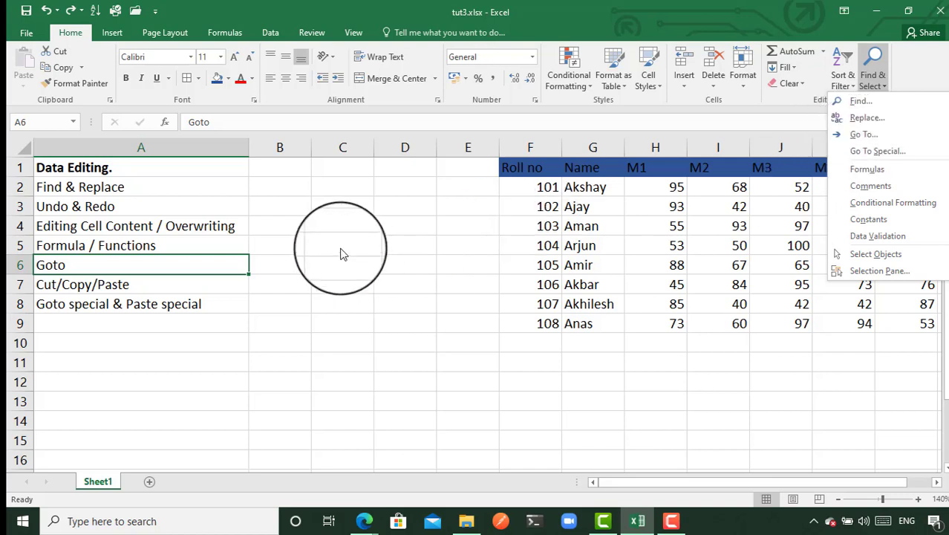
click(397, 244)
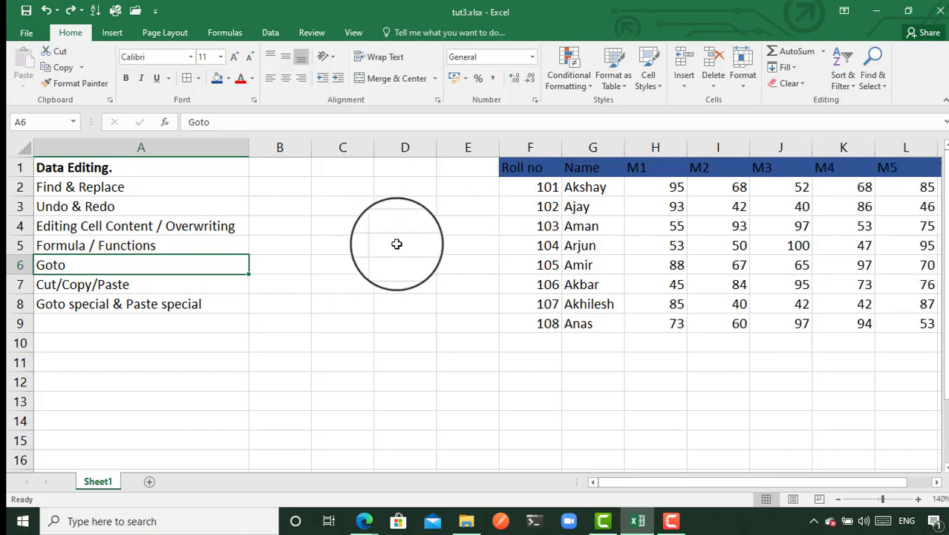
Jump to cell G1 with Go To, moving its dialog clear of the marks table.
key(ctrl+g)
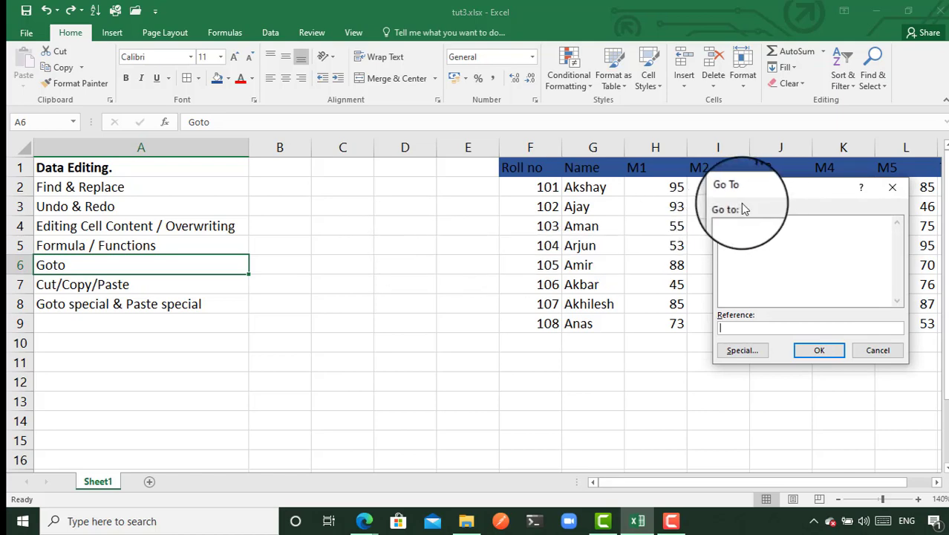
drag(762, 193, 322, 226)
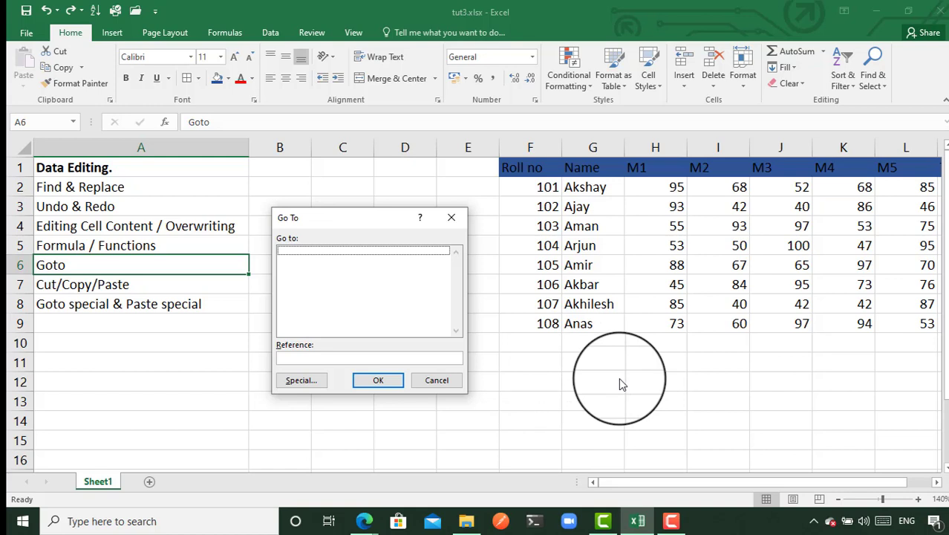
click(298, 359)
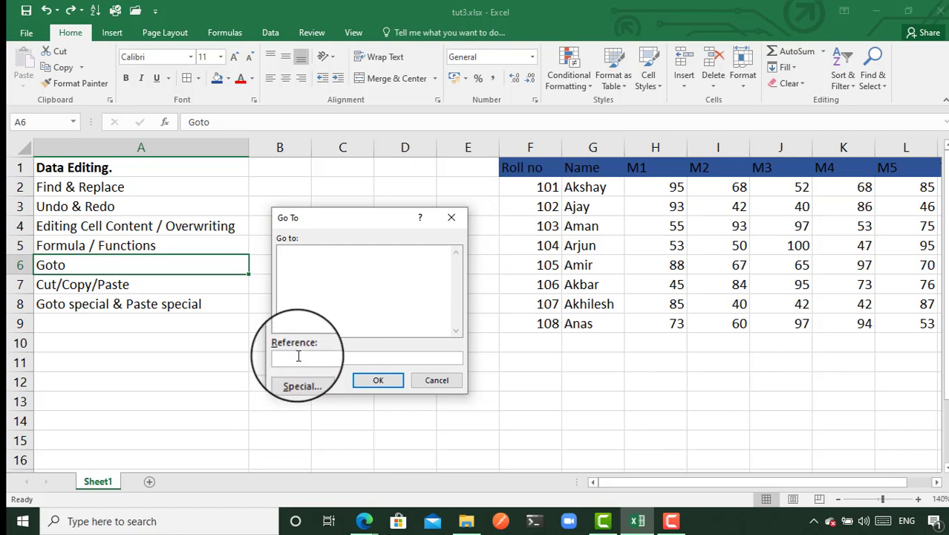
text(g1)
click(376, 381)
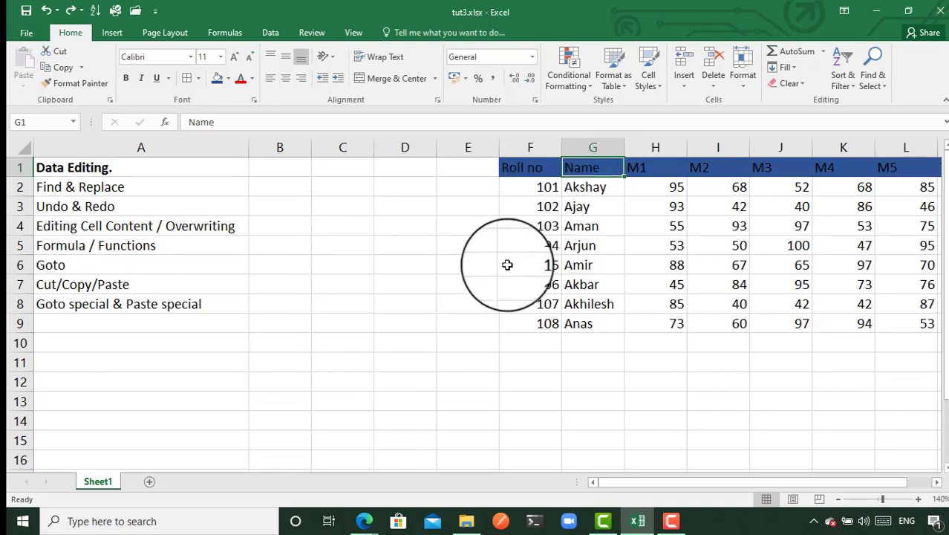
Use Go To again to jump to cell D5.
key(ctrl+g)
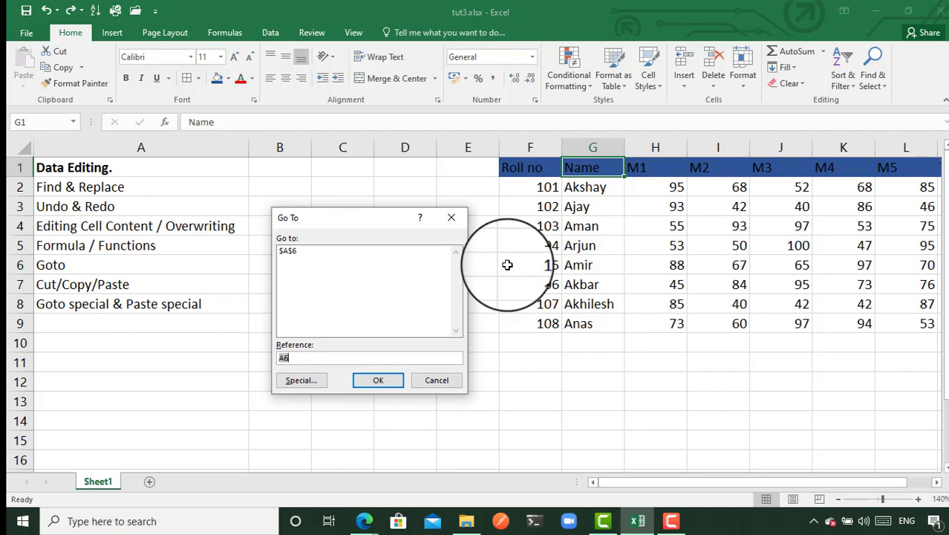
text(d5)
click(374, 379)
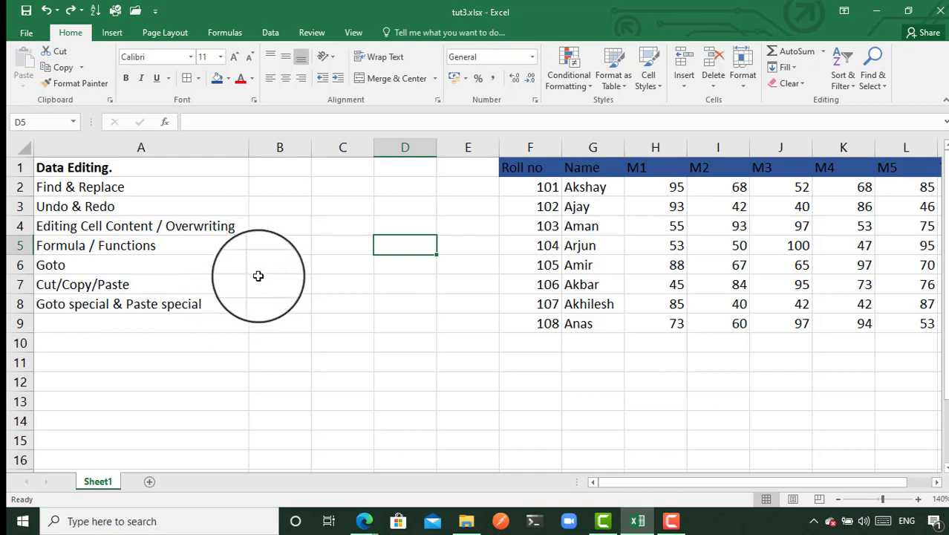
Select all cells containing formulas with Go To Special, then clear the selection.
key(ctrl+g)
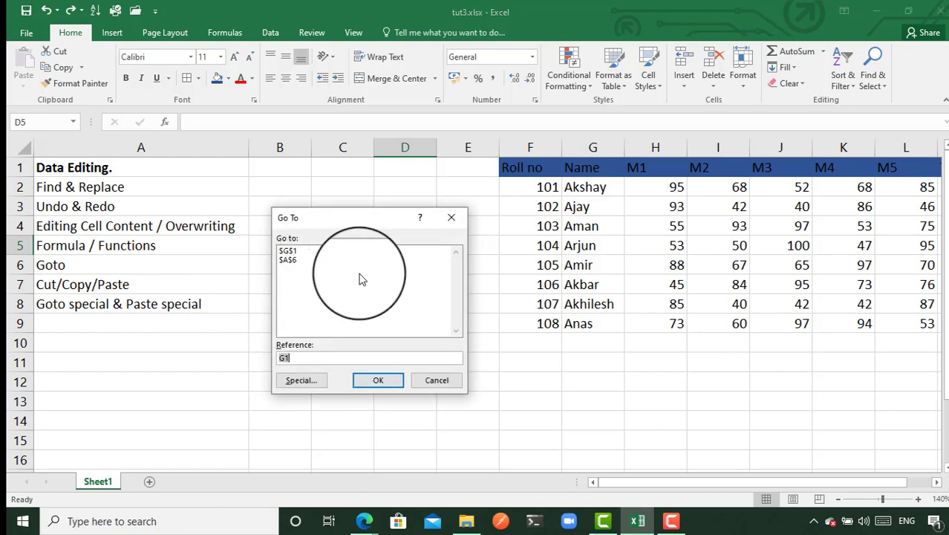
click(301, 382)
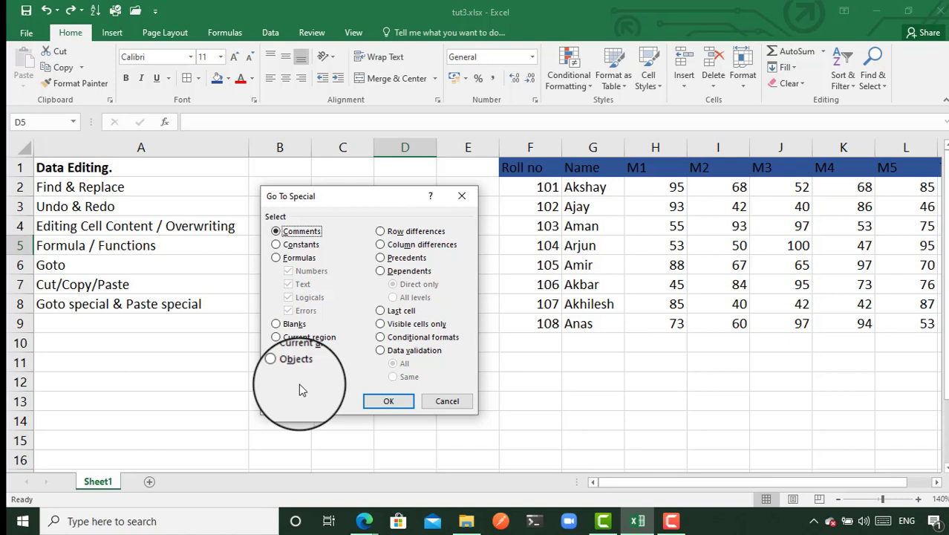
click(275, 257)
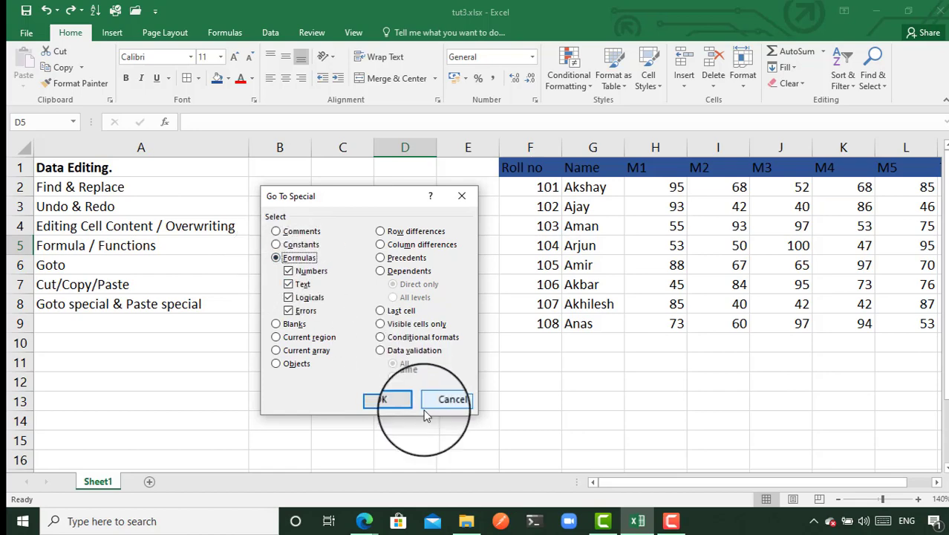
click(387, 401)
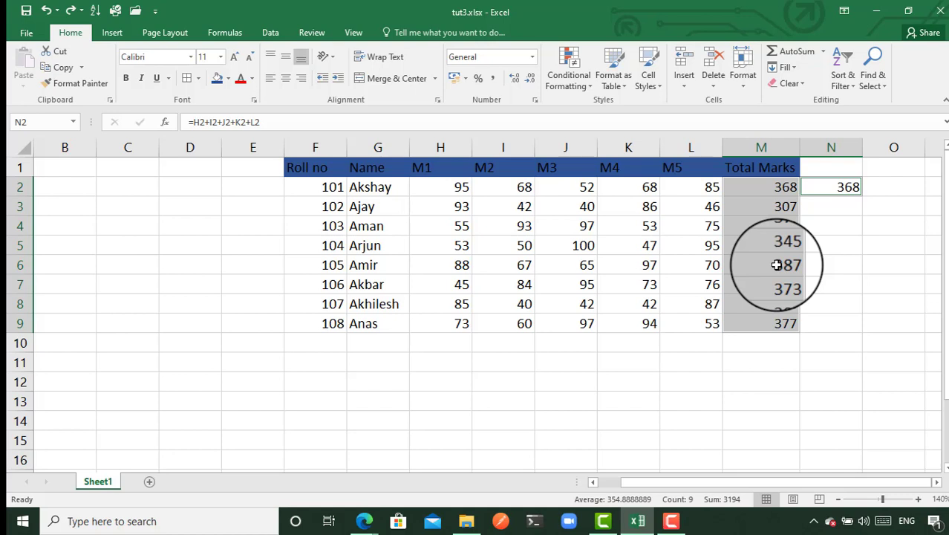
click(556, 349)
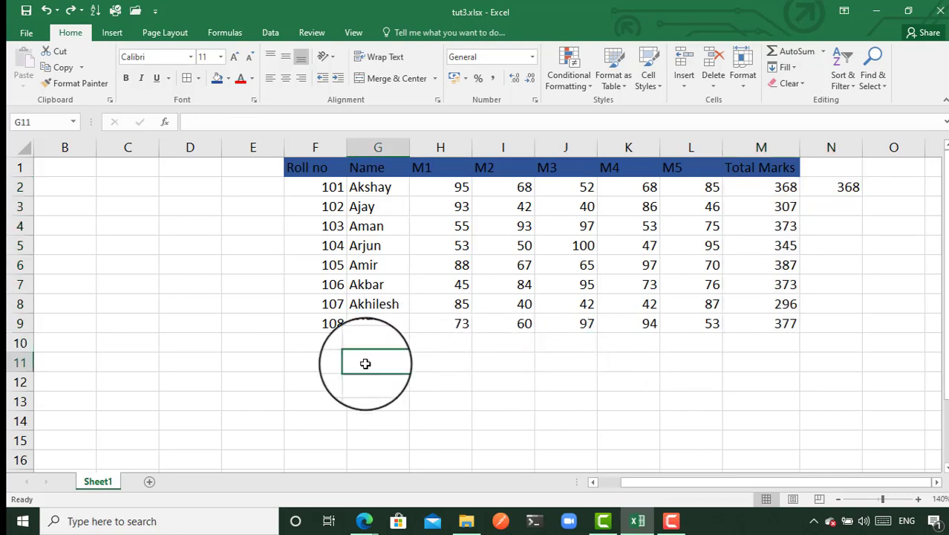
Copy the M1 marks in H3:H9 and paste them transposed into a row starting at F13.
click(456, 206)
drag(456, 205, 464, 323)
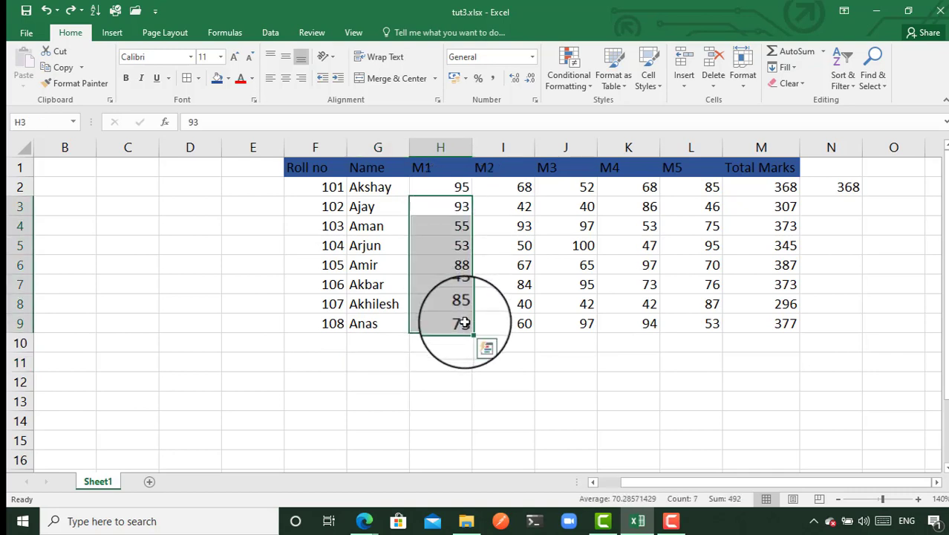
key(ctrl+c)
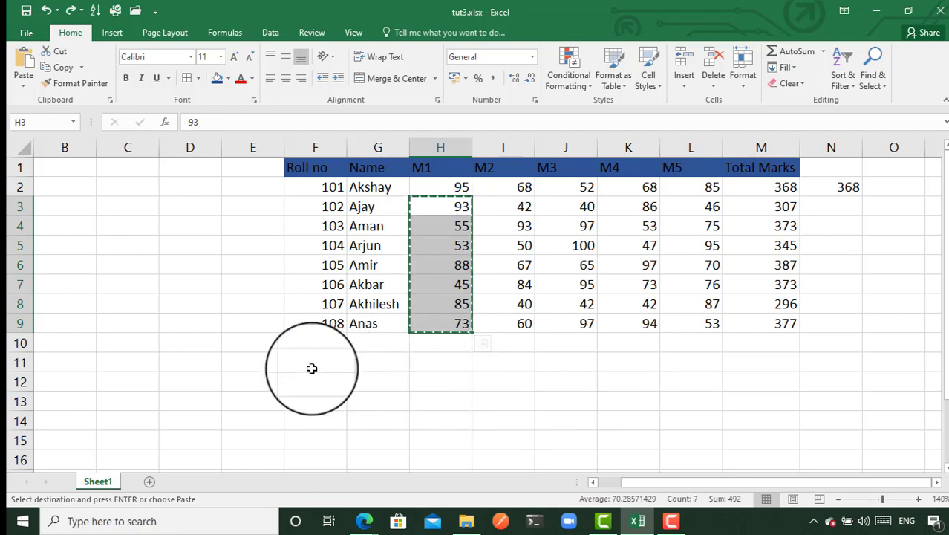
click(325, 398)
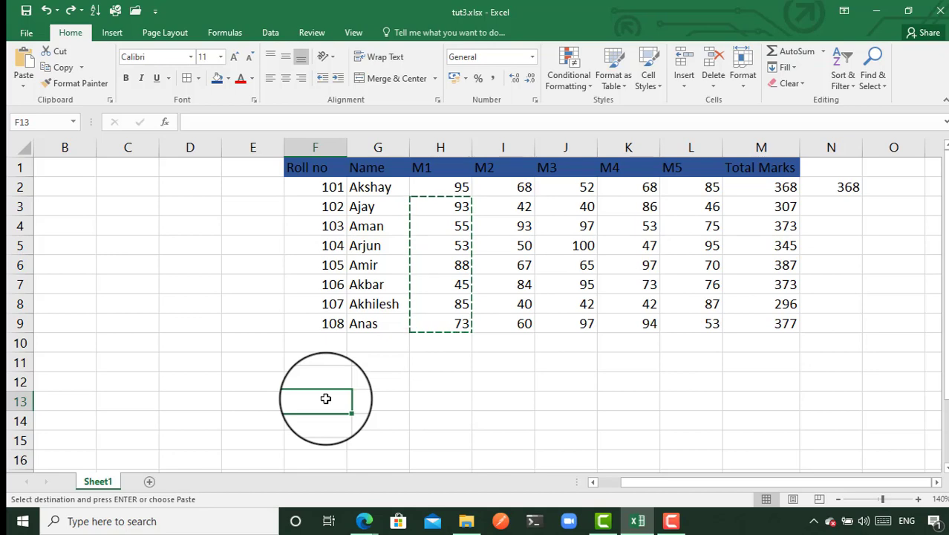
key(ctrl+alt+v)
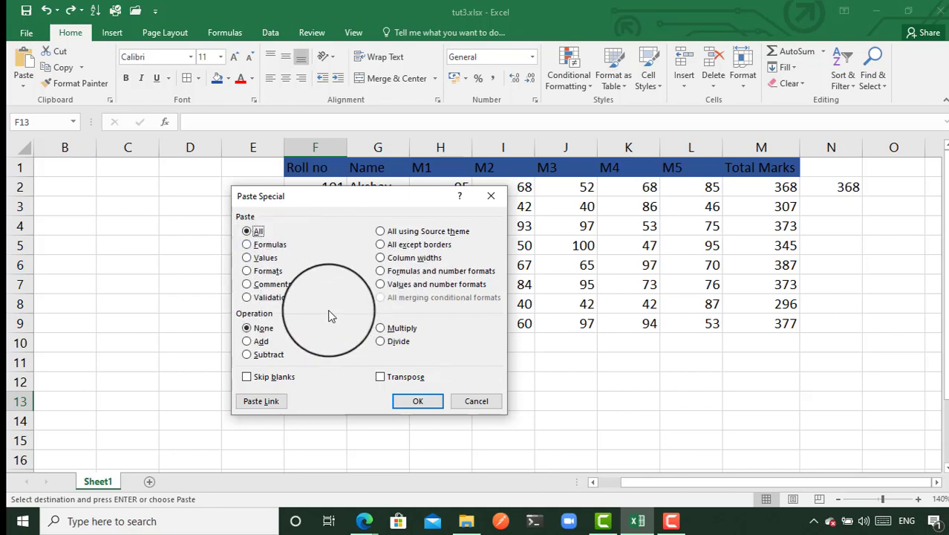
click(381, 377)
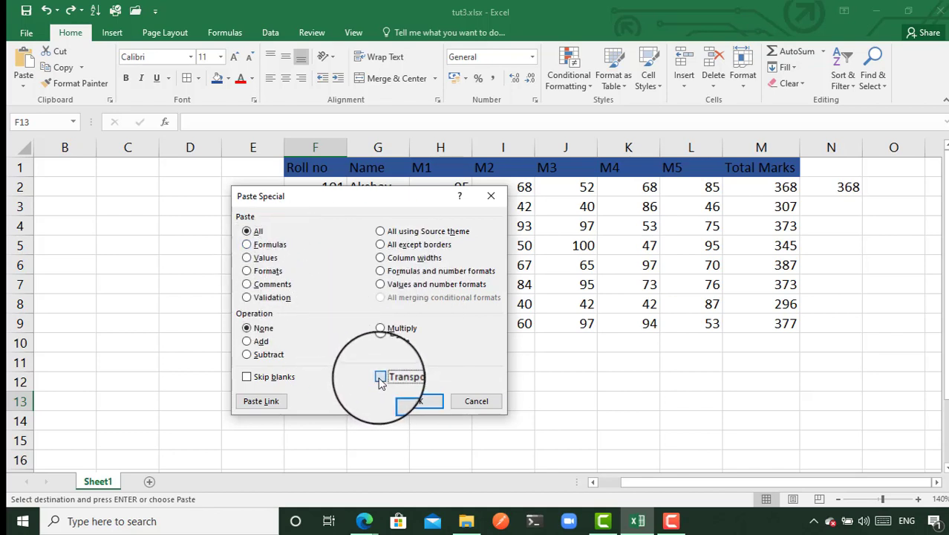
click(420, 402)
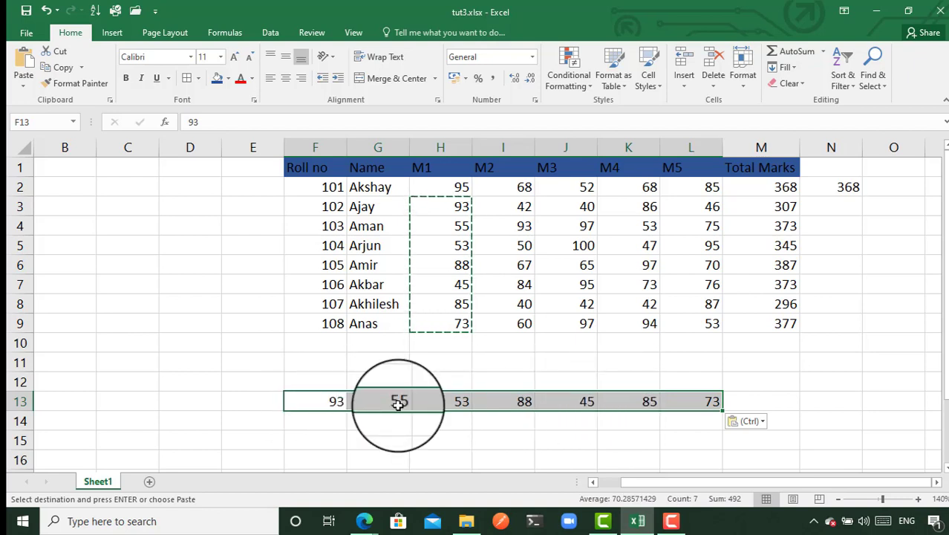
Enter the multiplier 5 in empty cell D10 and copy that cell.
click(195, 339)
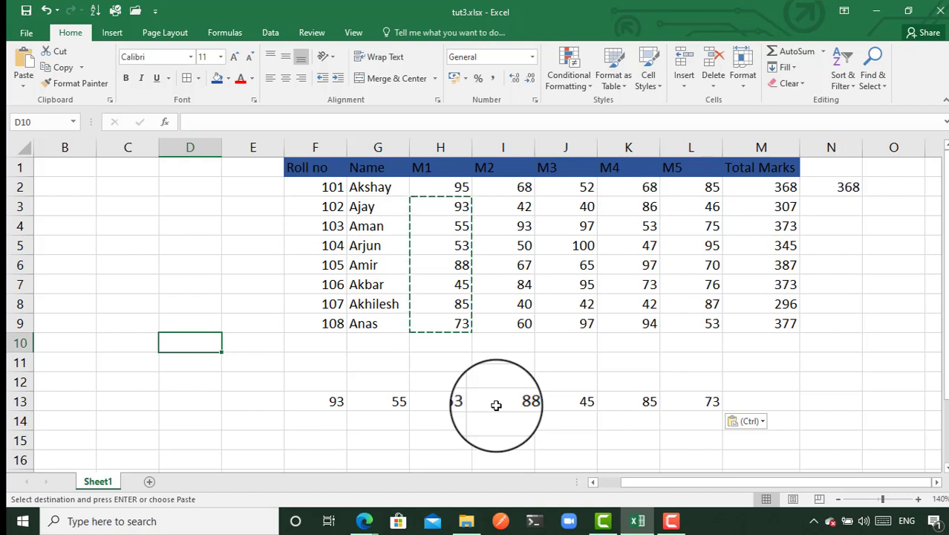
text(5)
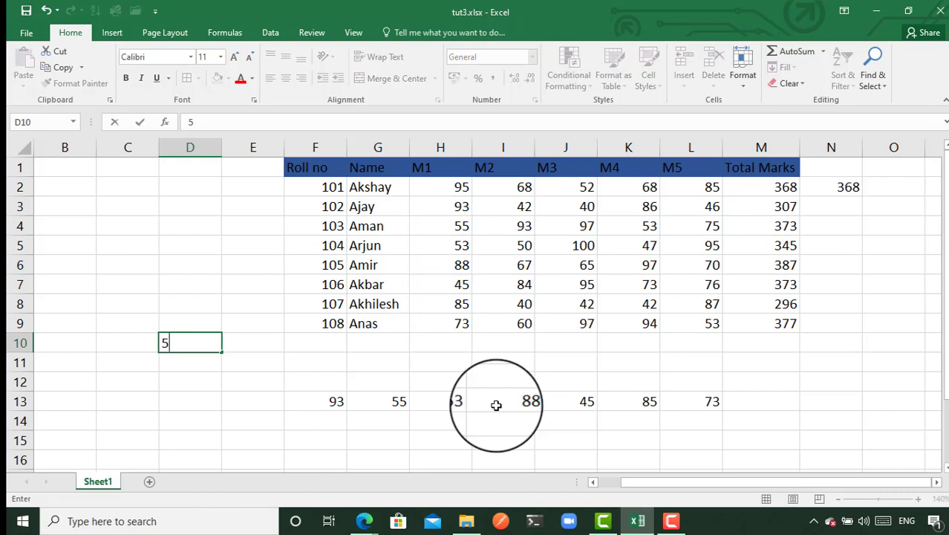
key(Return)
key(Up)
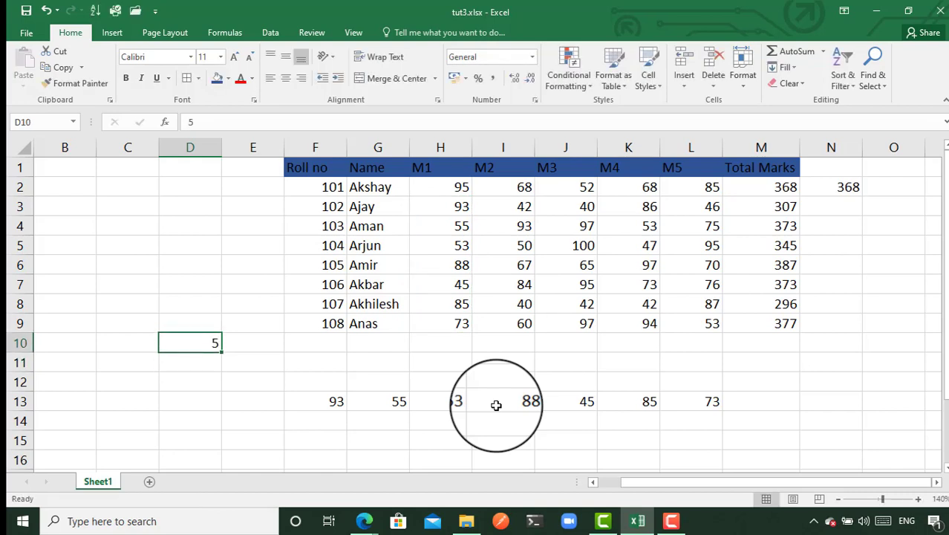
key(ctrl+c)
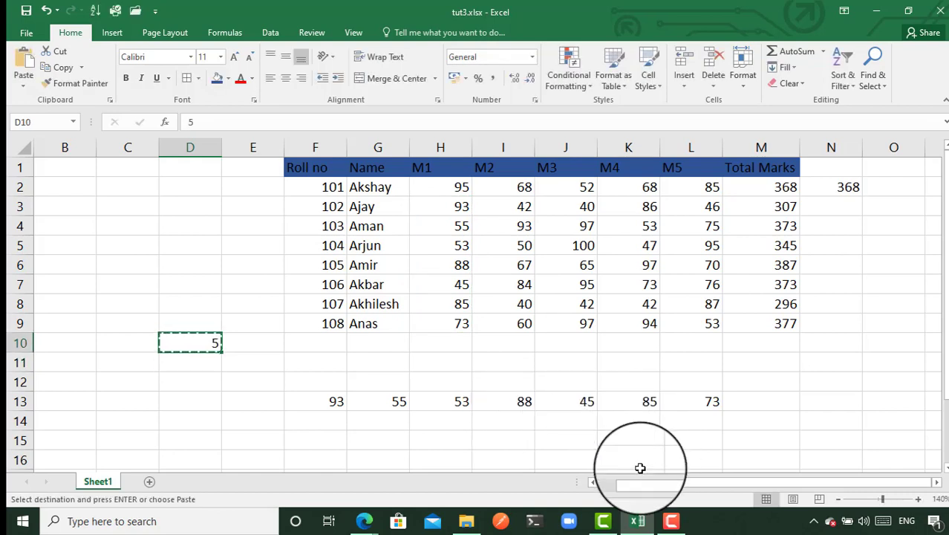
Multiply the transposed marks in F13:L13 by the copied value using Paste Special with the Multiply operation.
click(337, 405)
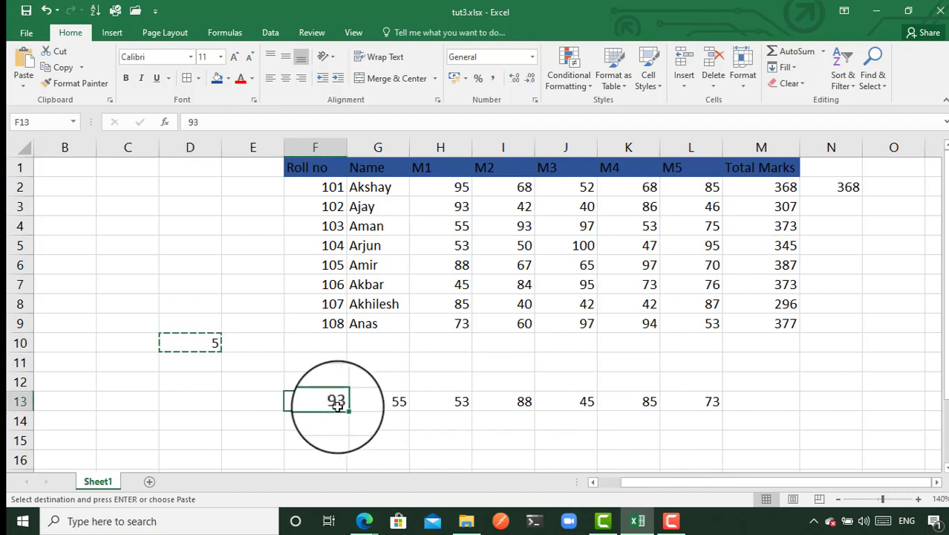
key(shift+Right)
key(shift+Right)
key(shift+Right)
key(shift+Right)
key(shift+Right)
key(shift+Right)
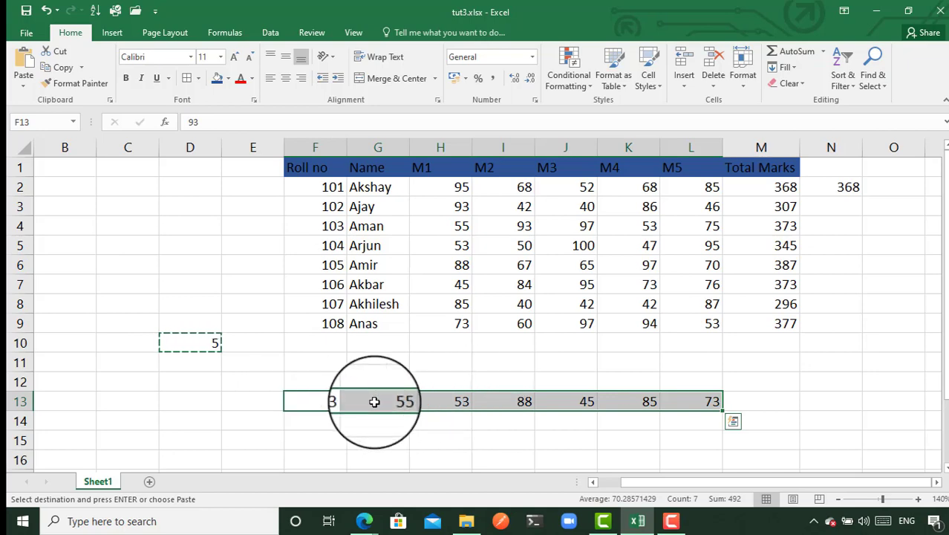
key(ctrl+alt+v)
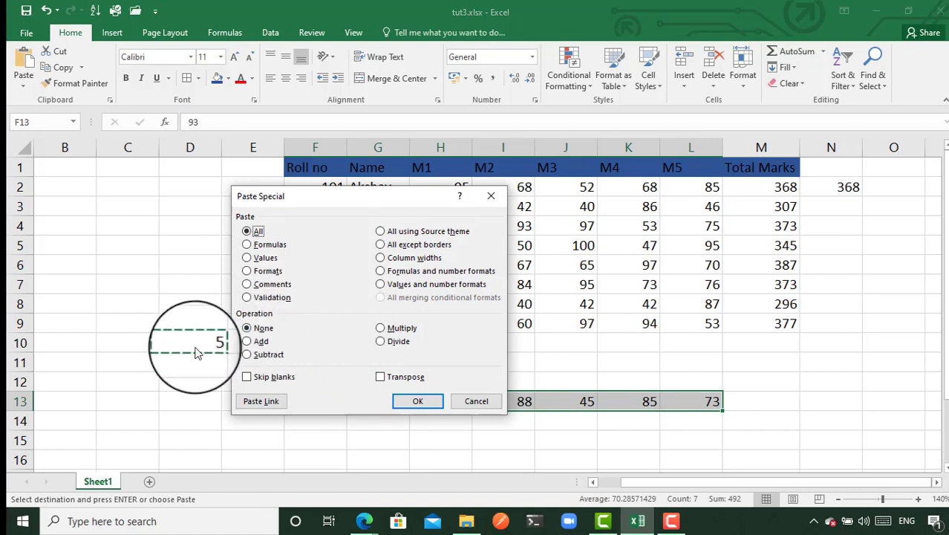
click(393, 328)
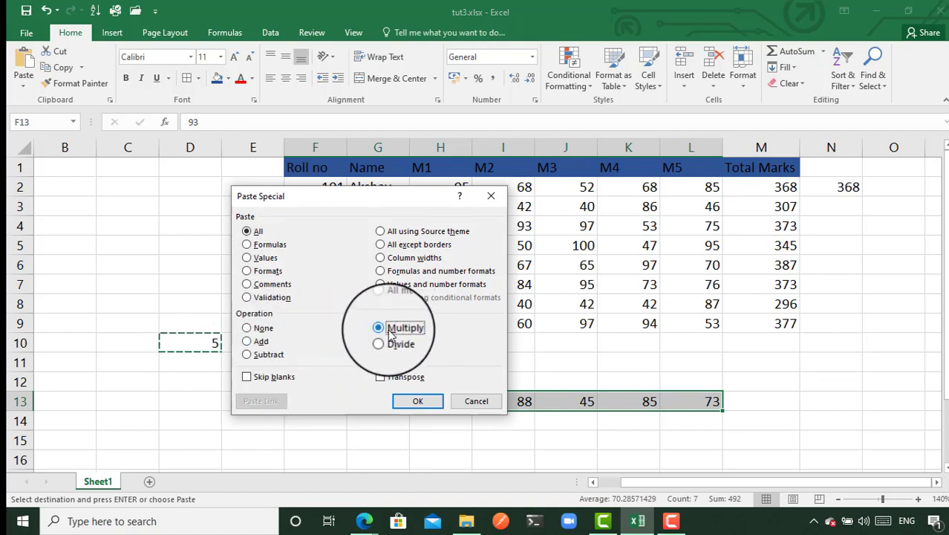
click(415, 402)
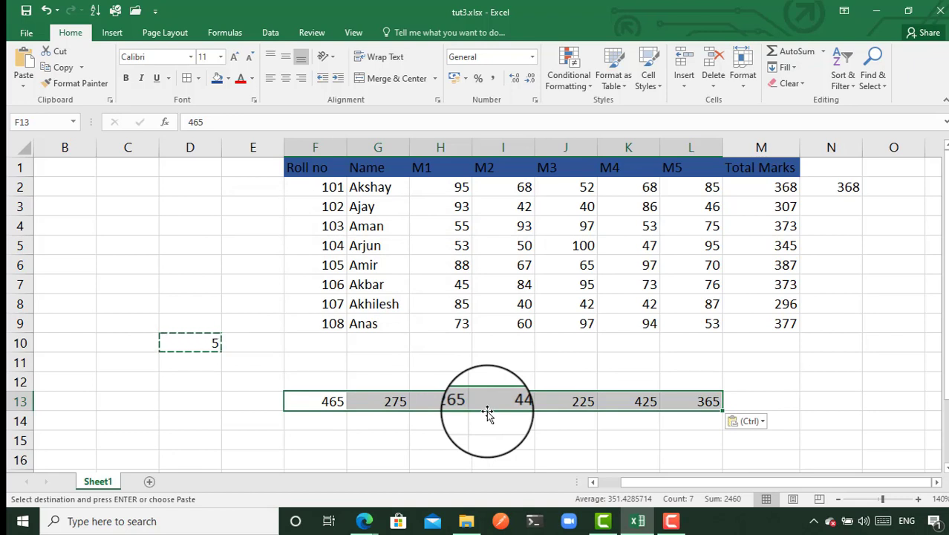
key(Home)
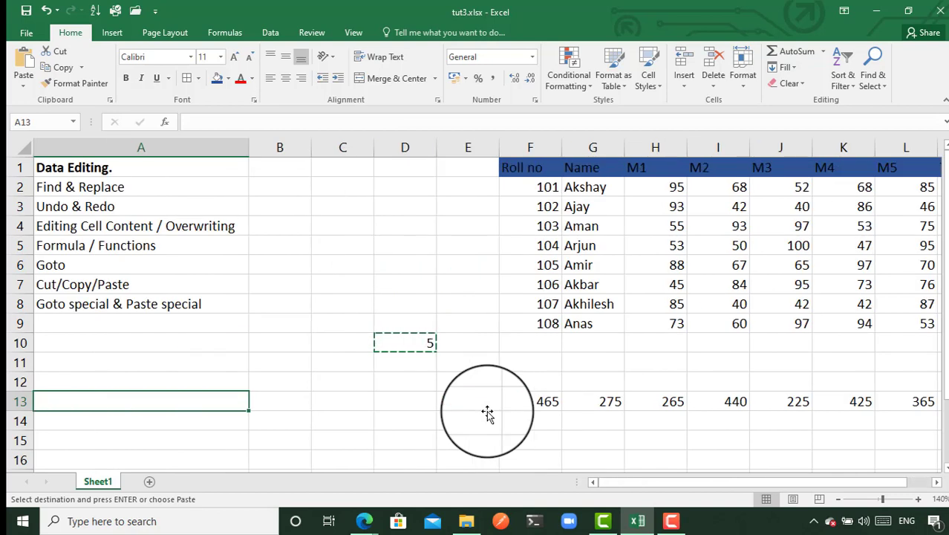
key(Up)
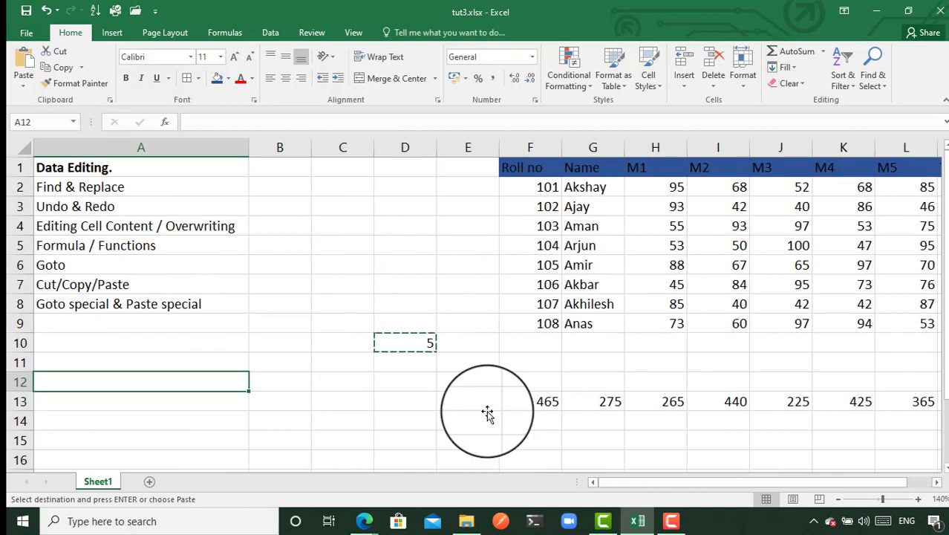